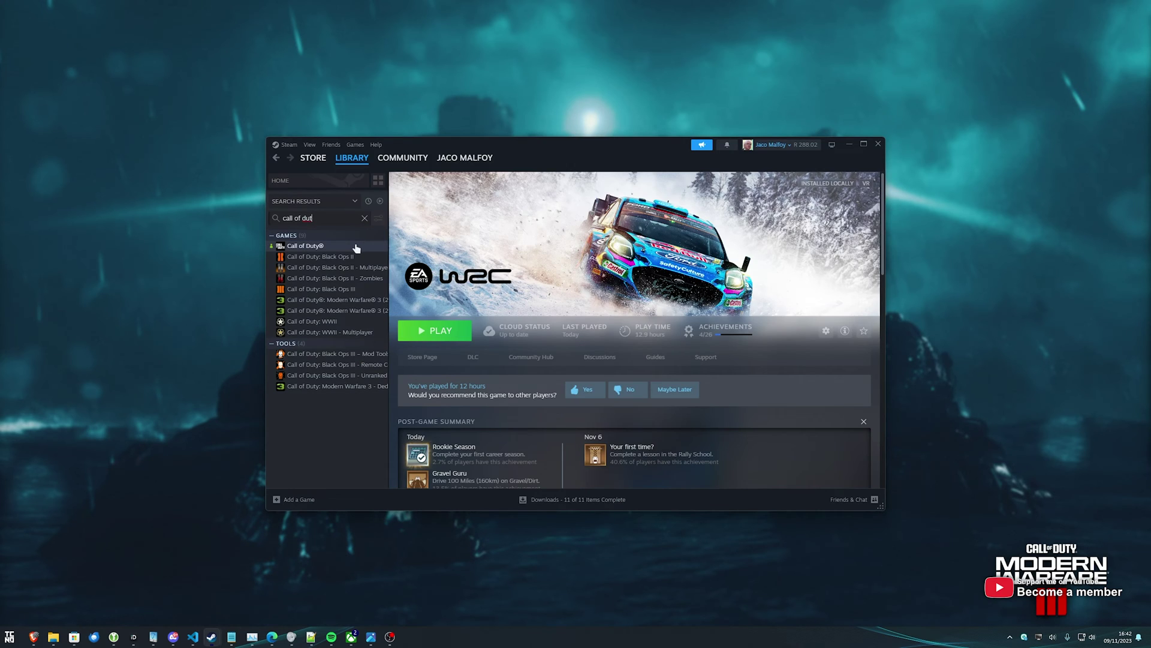
- Launch Call of Duty from the Steam library and open the game's graphics settings
left_click(353, 245)
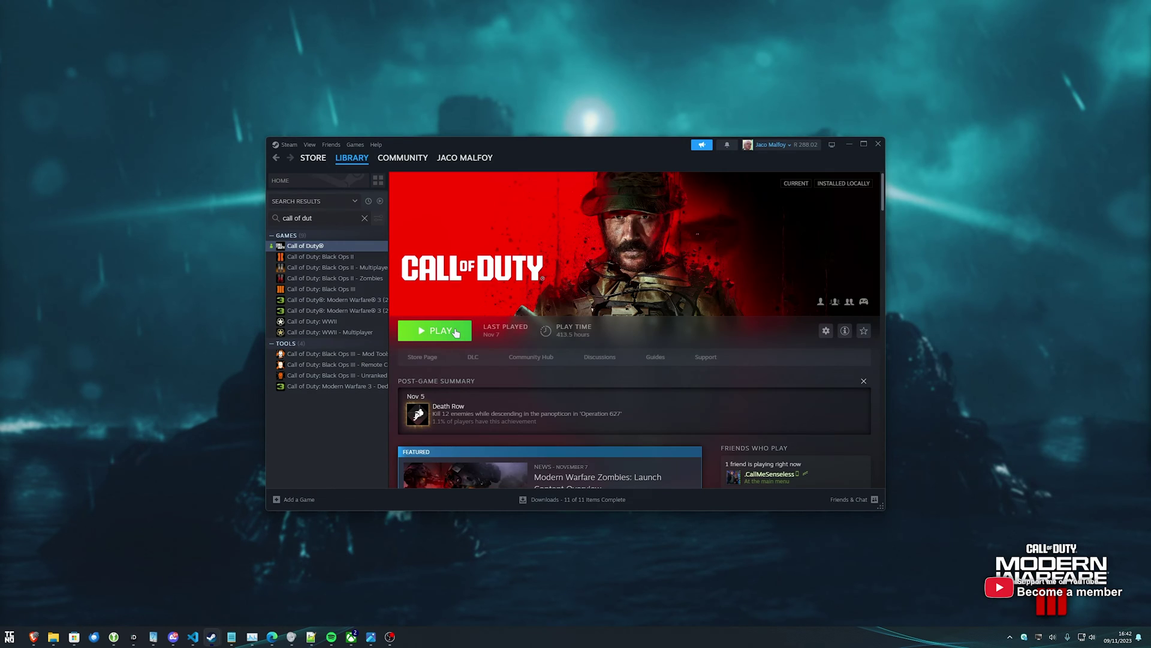
left_click(454, 332)
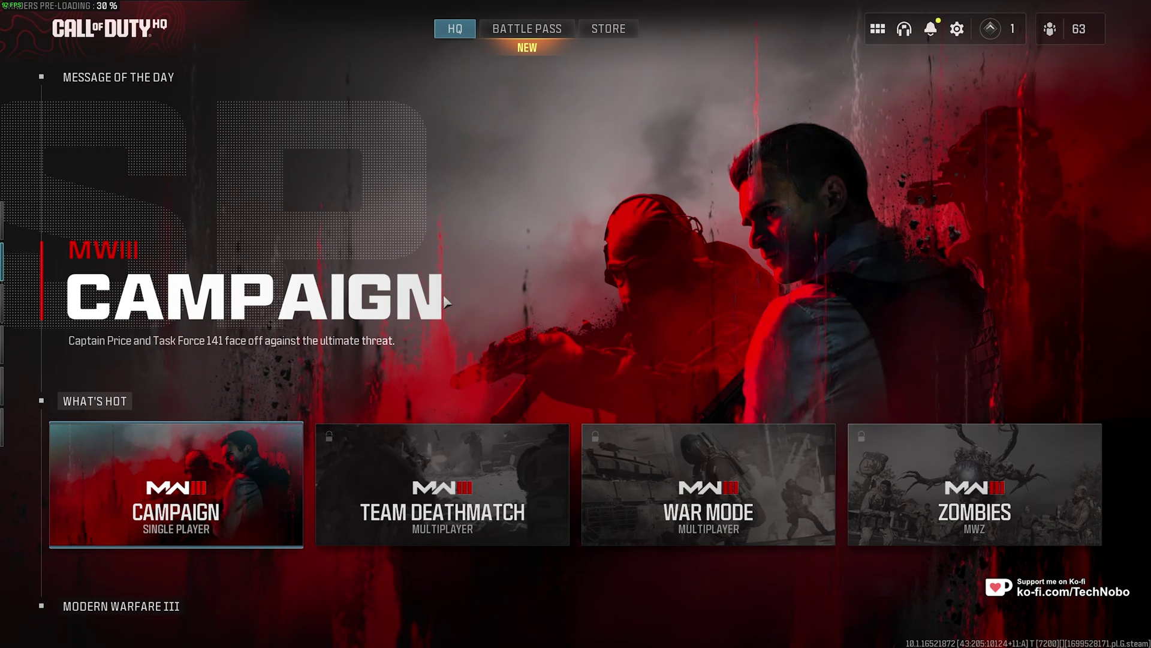
left_click(957, 29)
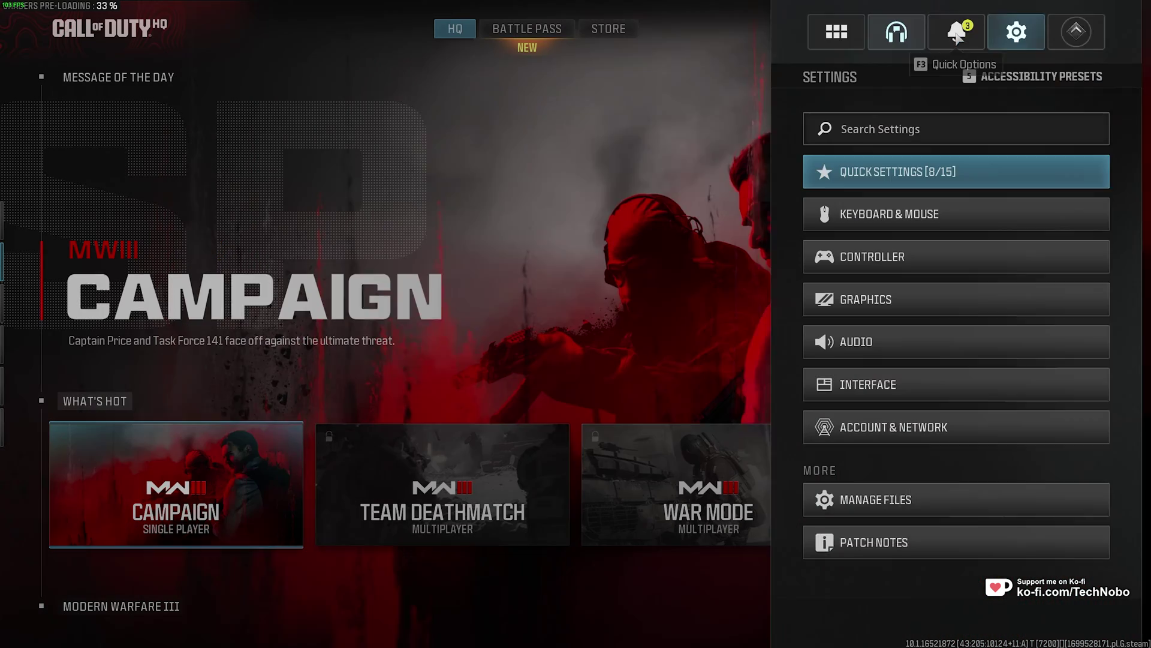
left_click(878, 286)
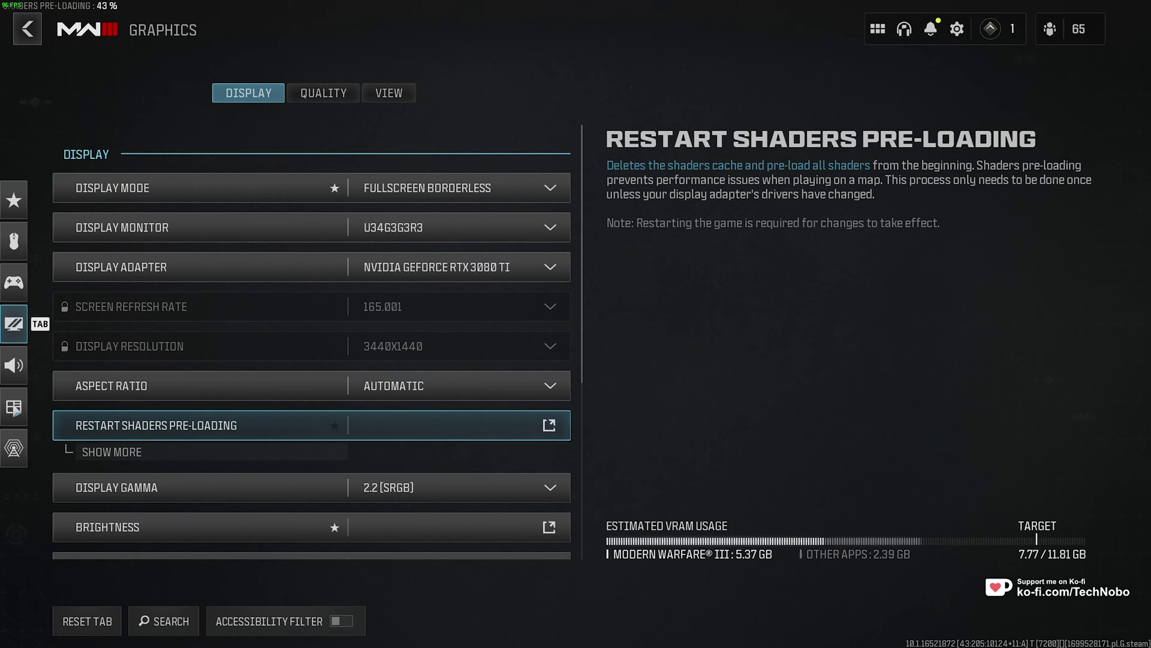
- Examine the telemetry and other options in the interface settings
left_click(13, 408)
mouse_move(35, 401)
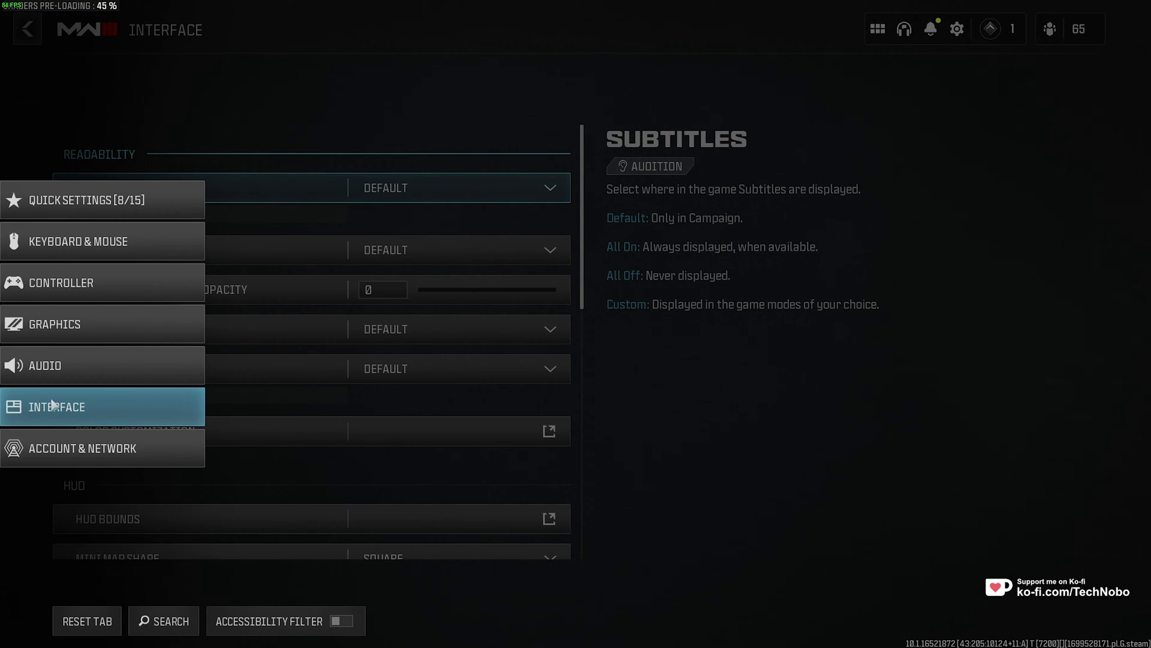
scroll(333, 402, "down", 10)
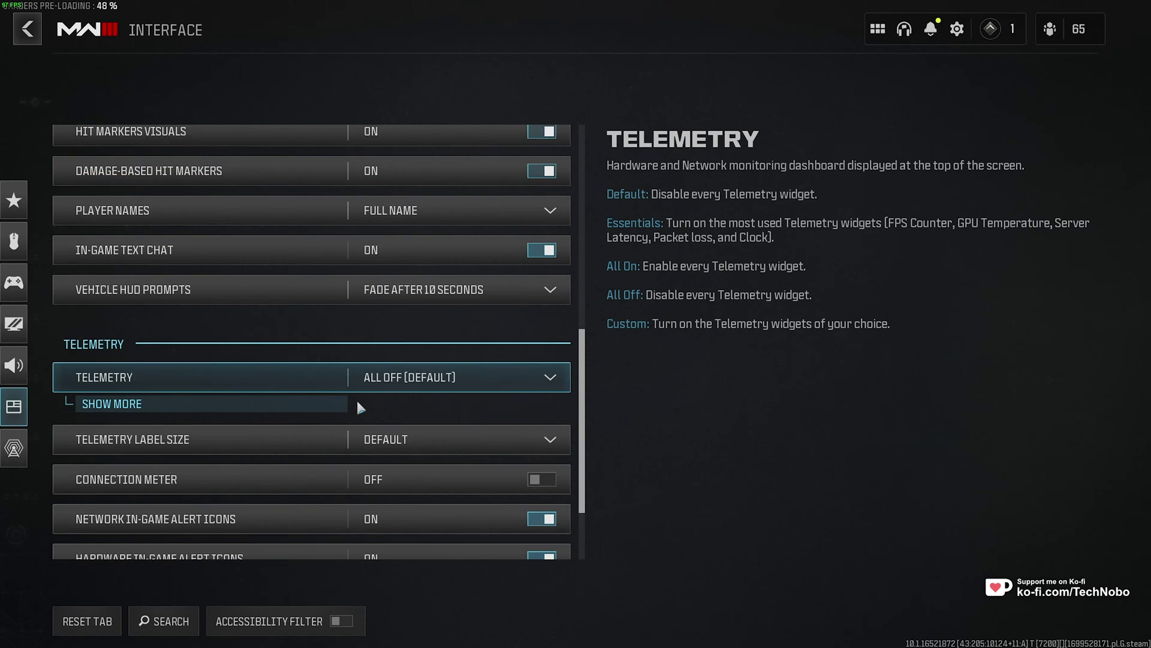
scroll(357, 408, "down", 1)
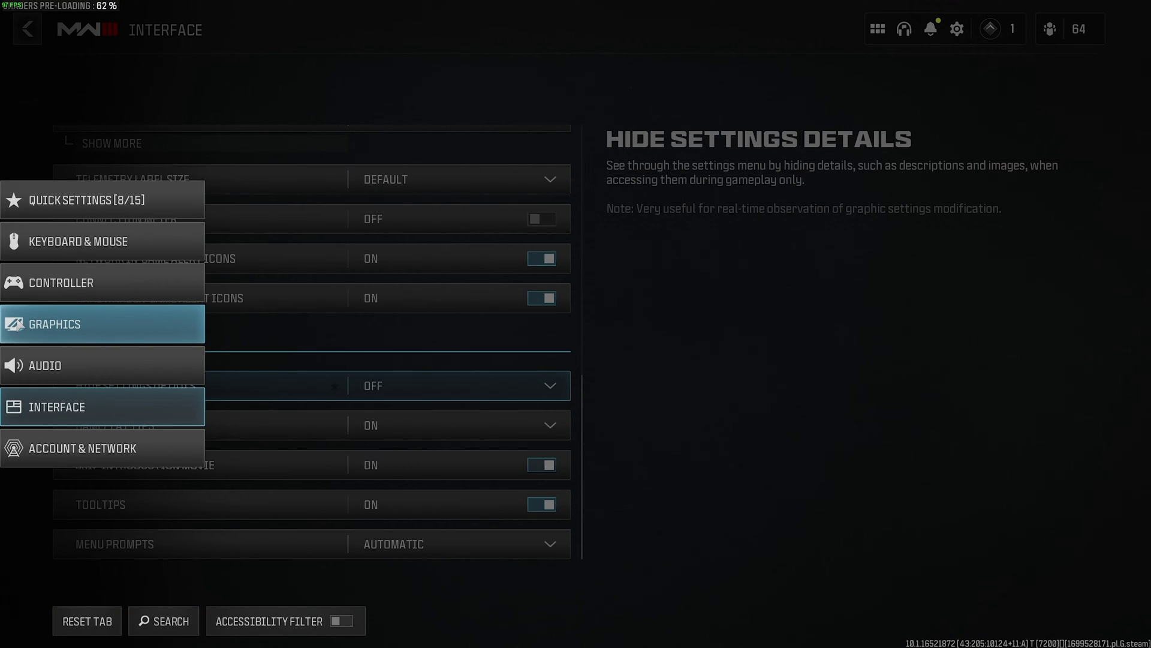
- Return to the graphics display settings and review the choices for display mode and display adapter
left_click(90, 323)
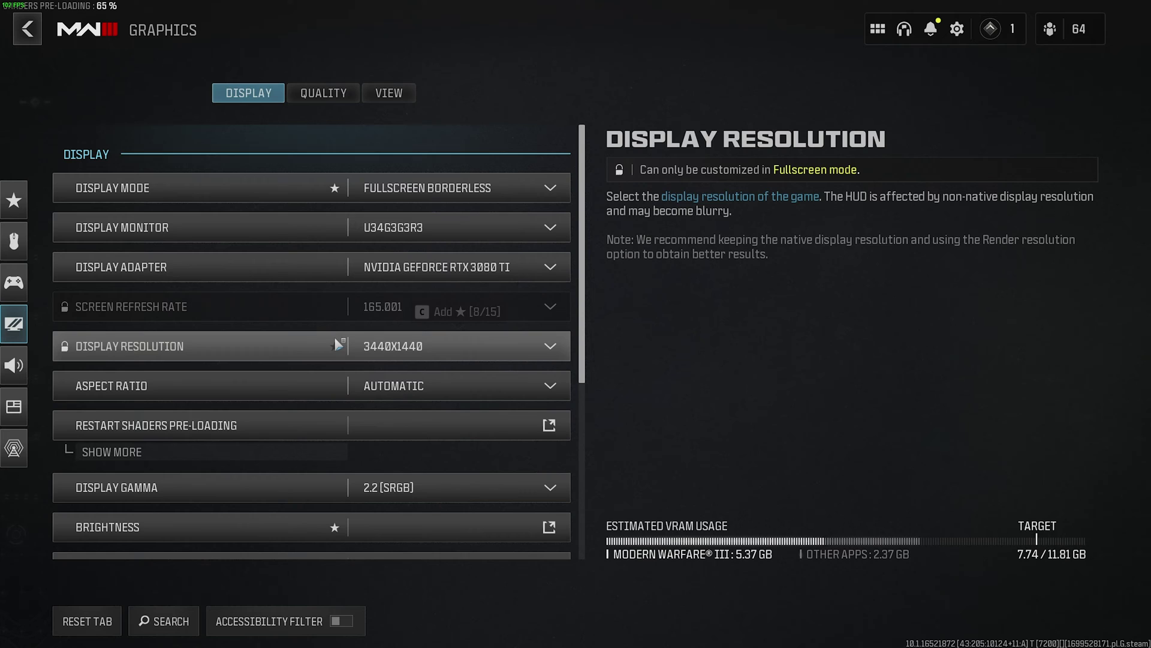
left_click(504, 188)
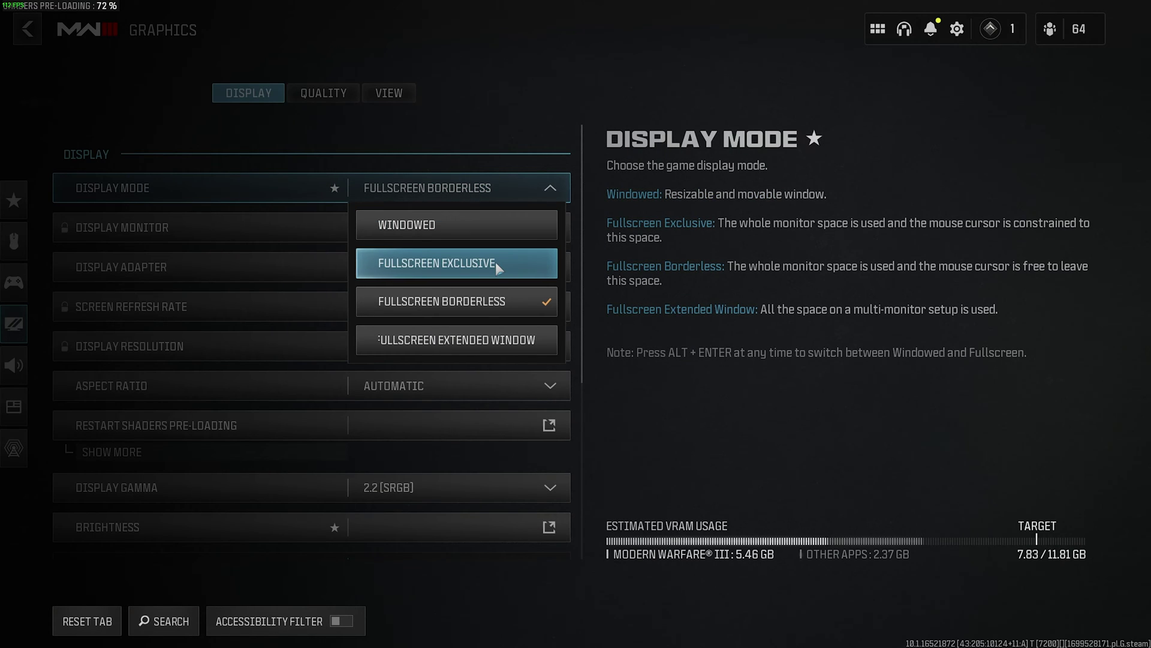
left_click(530, 183)
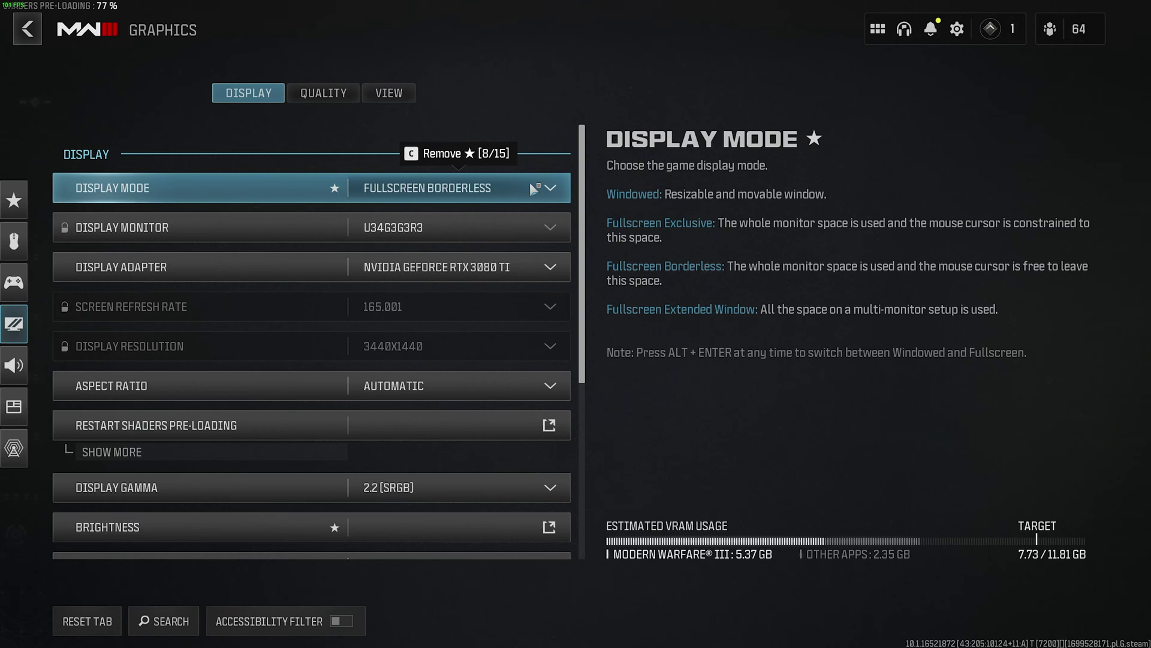
left_click(530, 270)
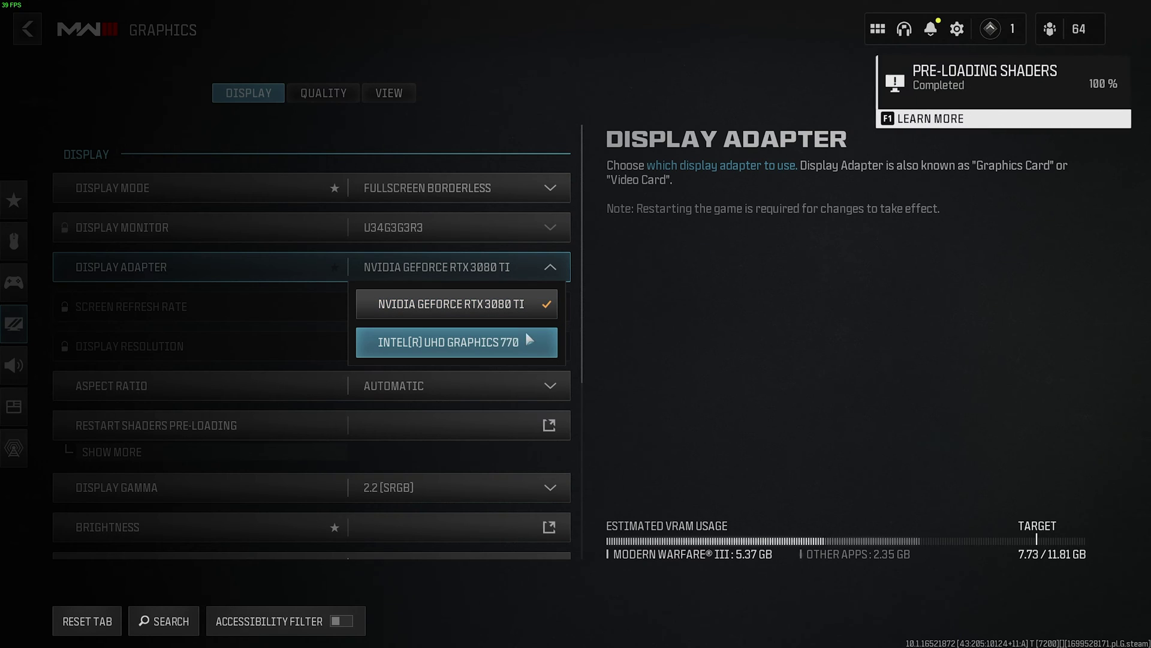
left_click(310, 318)
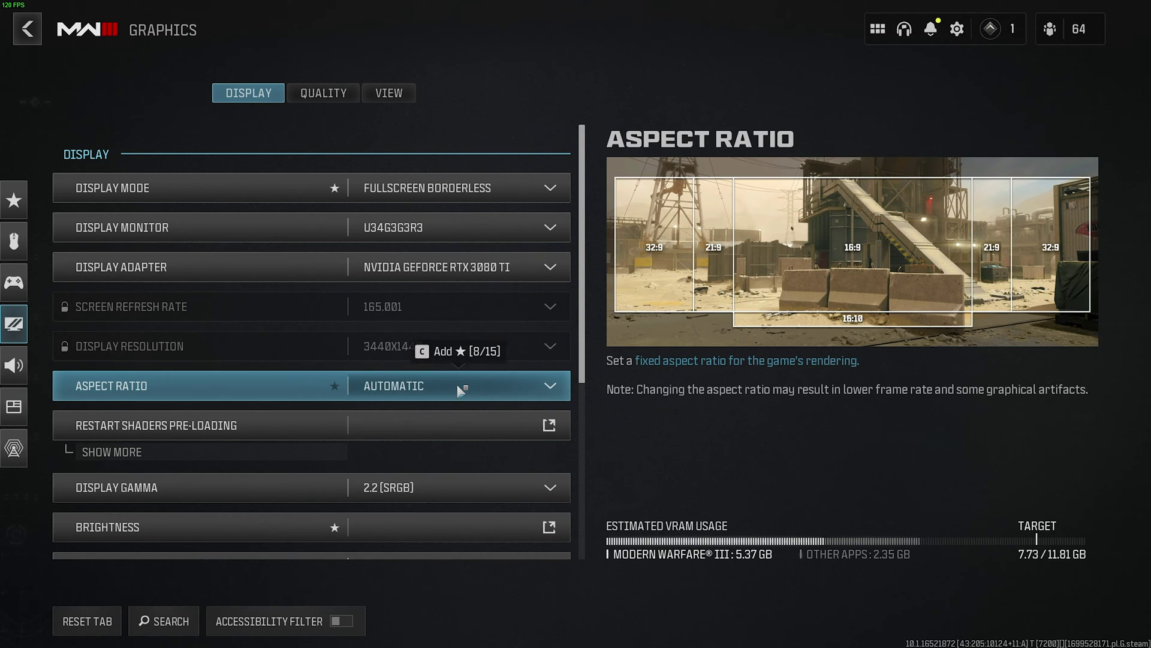
- Examine the available display gamma choices in the graphics display settings
scroll(420, 389, "down", 1)
scroll(406, 389, "up", 1)
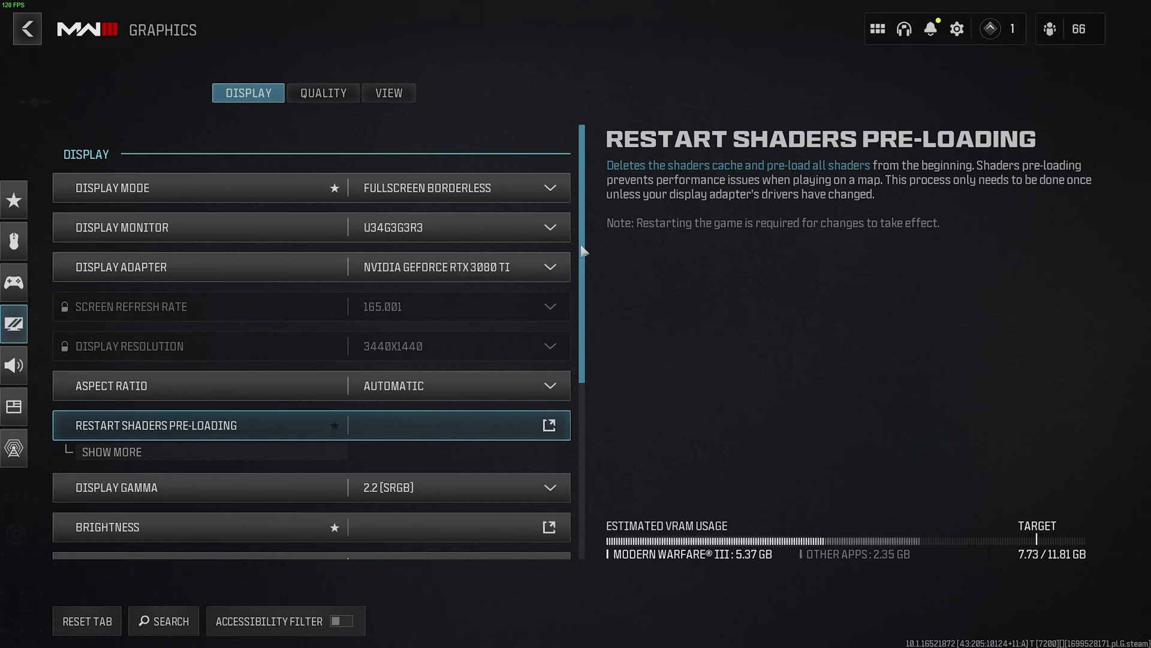
left_click_drag(583, 251, 589, 447)
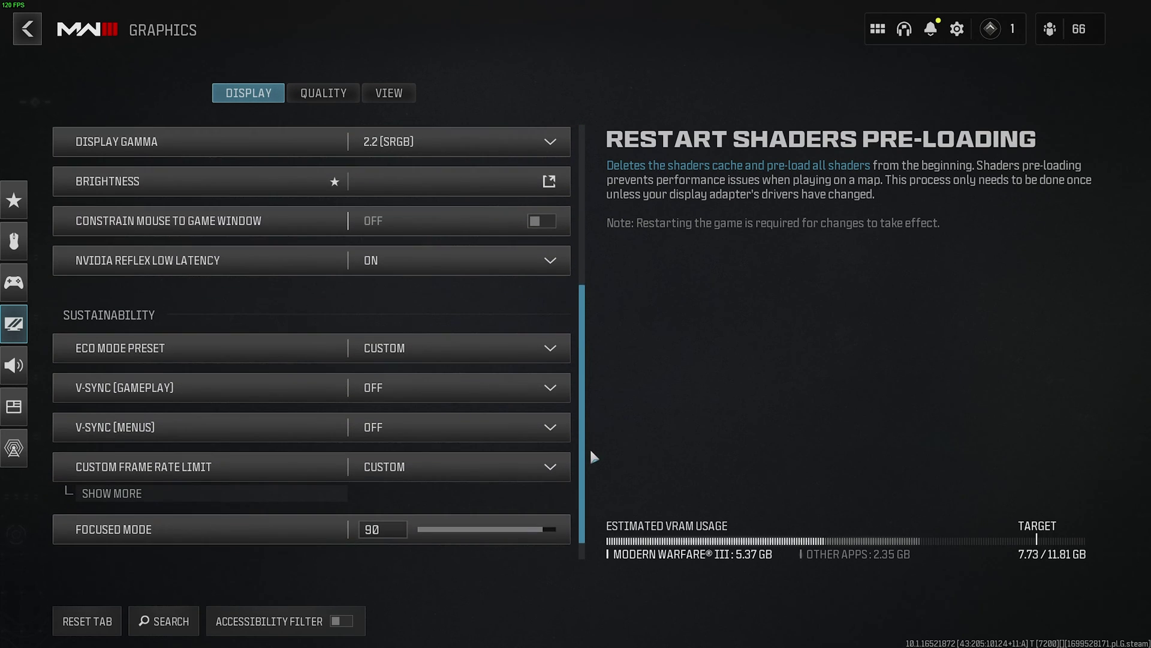
left_click(482, 145)
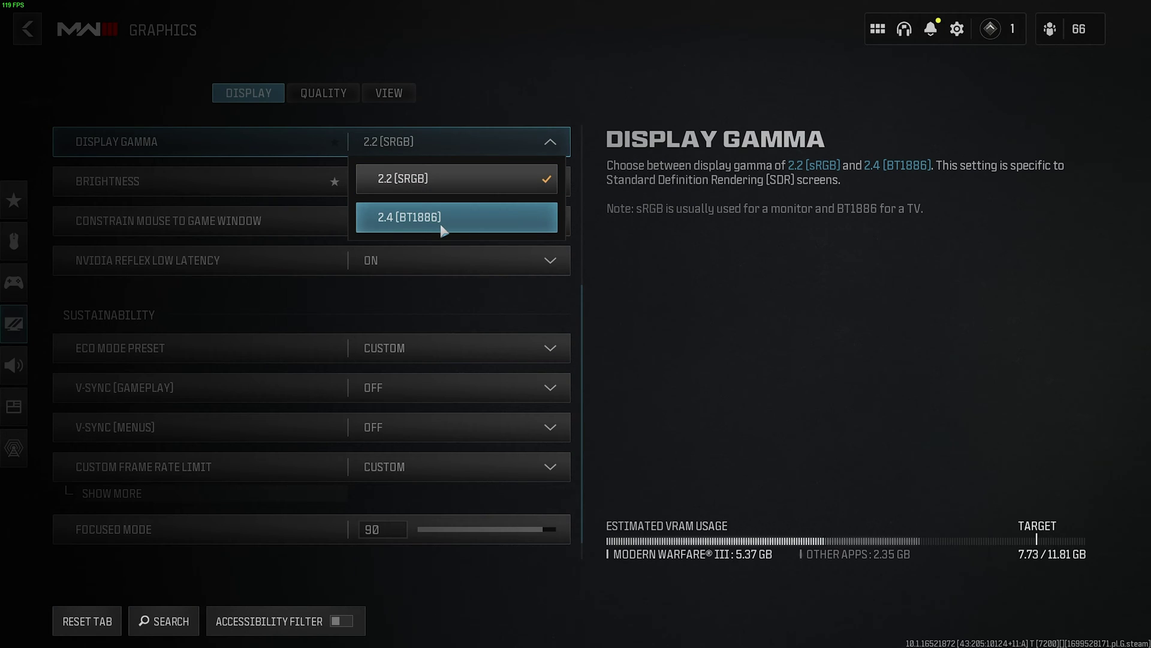
left_click(489, 142)
- Set the game's brightness to 50 on the calibration screen and return to the graphics settings
left_click(482, 193)
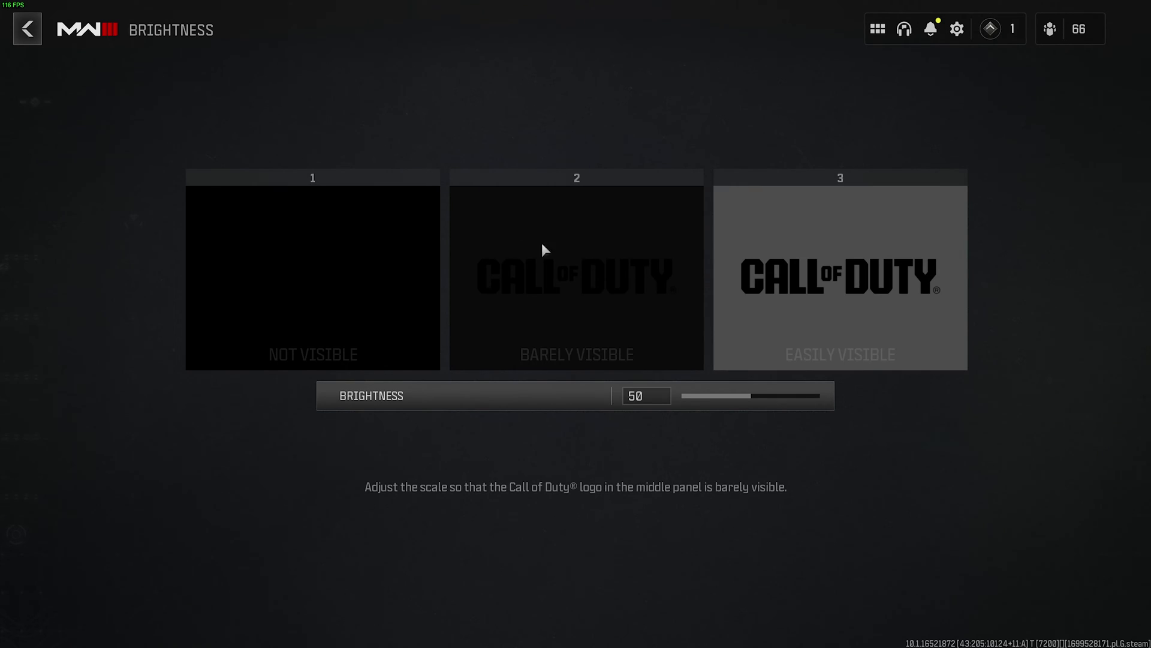
mouse_move(752, 398)
left_mouse_down()
mouse_move(791, 399)
mouse_move(755, 407)
left_mouse_up()
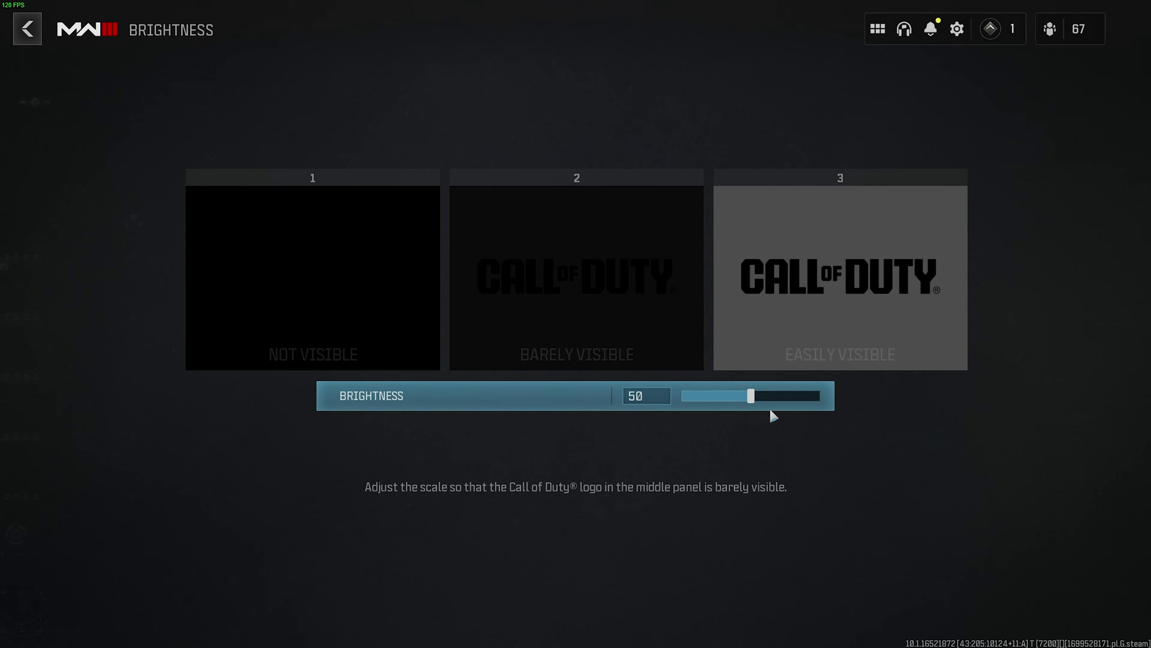
key("Escape")
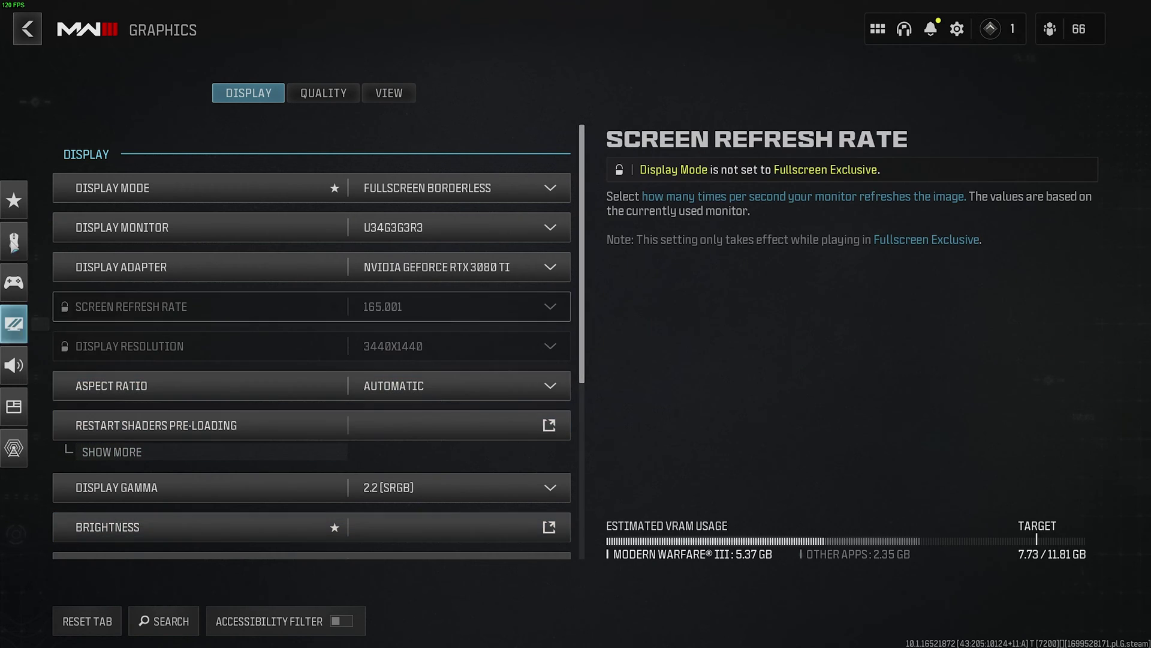
- Switch to the NVIDIA Control Panel, set video color adjustments to use the NVIDIA settings, review the color and gamma controls, and close it
key("alt+Tab")
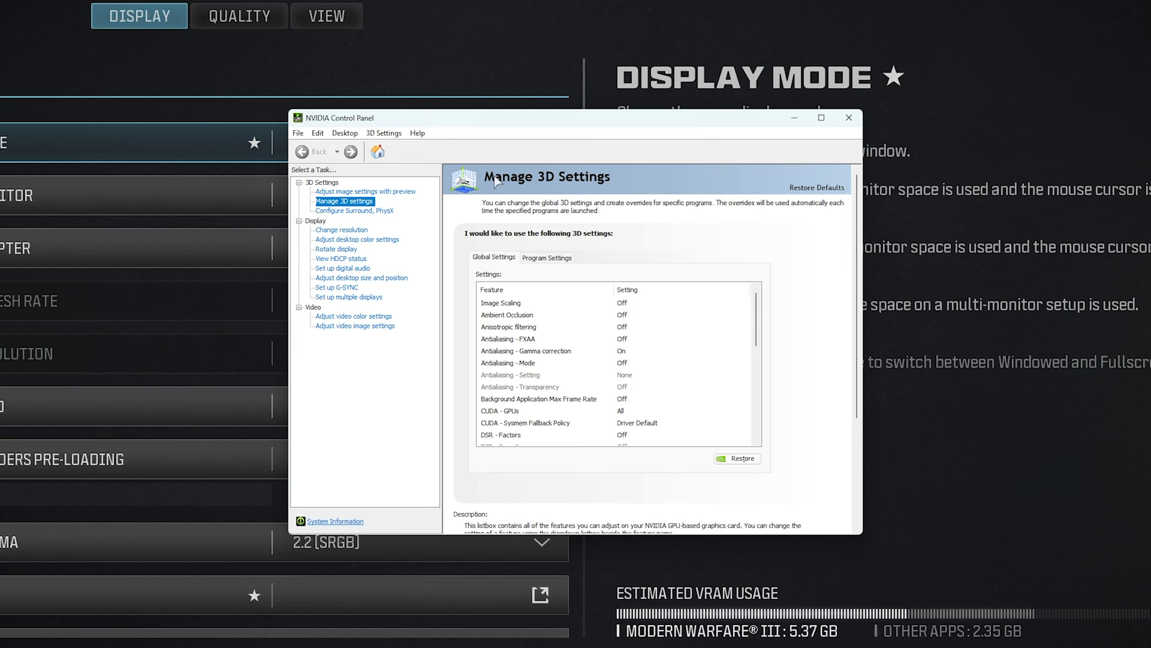
left_click(335, 317)
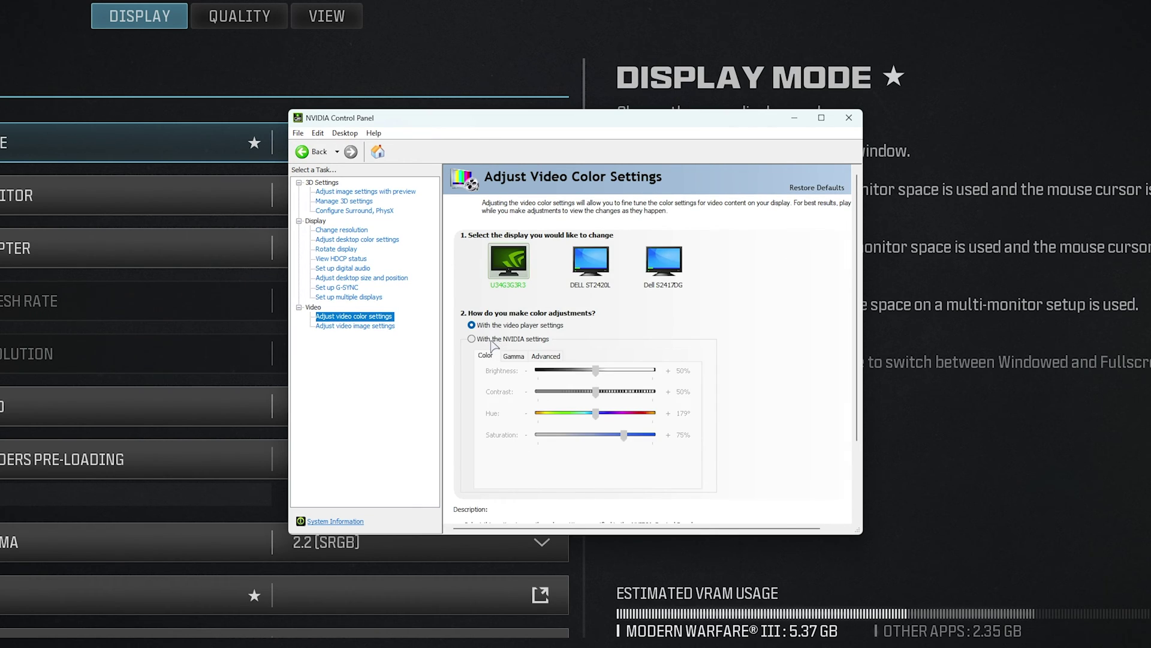
left_click(493, 346)
scroll(491, 358, "down", 1)
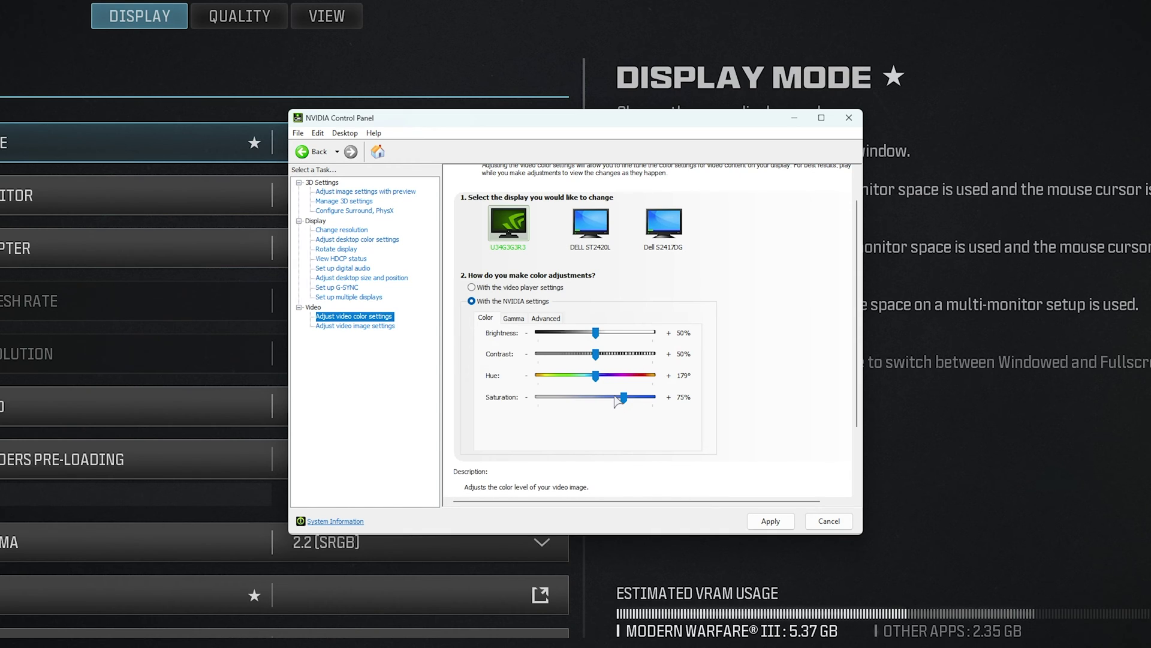
left_click(520, 321)
left_click(485, 318)
scroll(664, 394, "down", 1)
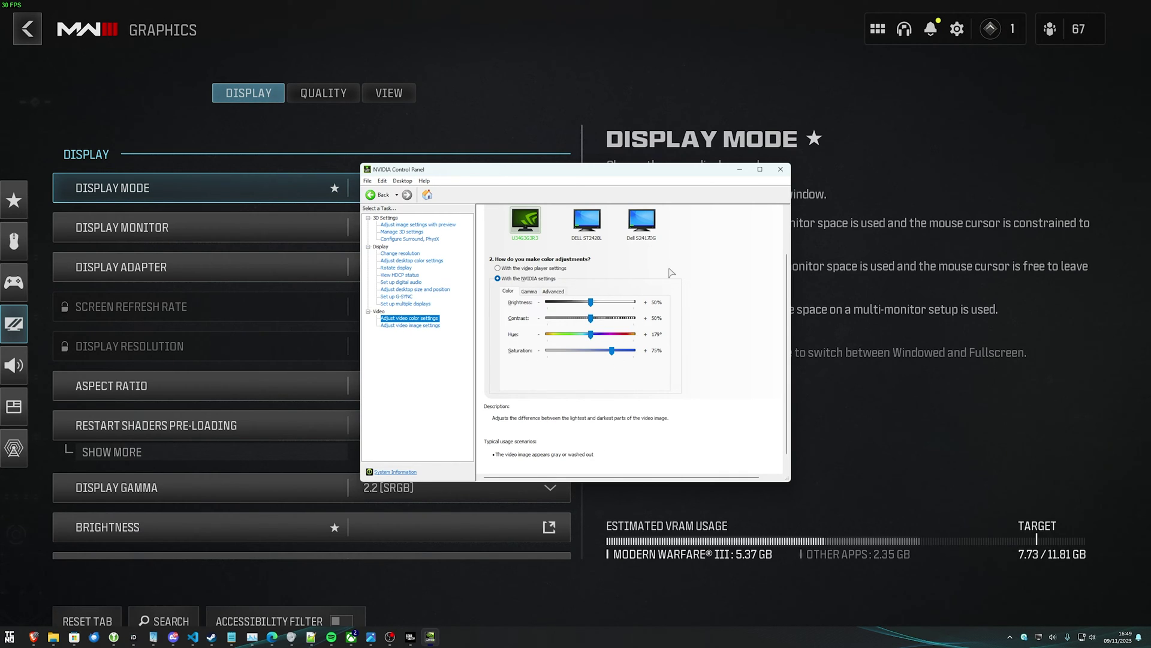
left_click(781, 170)
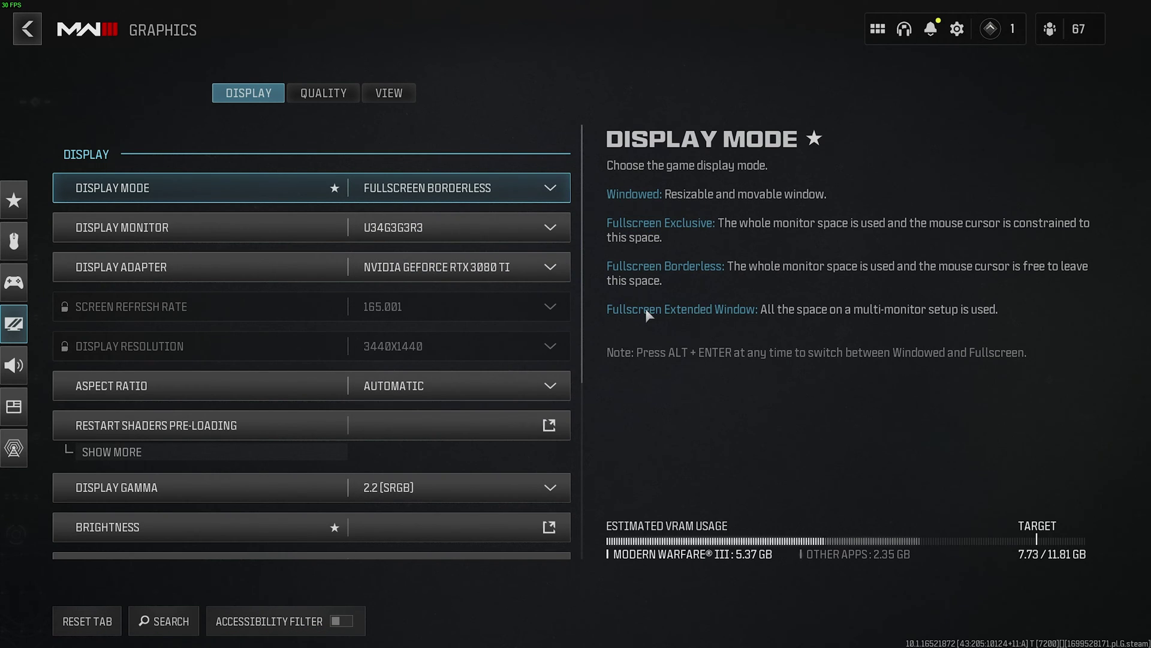
- Review the NVIDIA Reflex Low Latency choices in the display settings
scroll(426, 277, "down", 5)
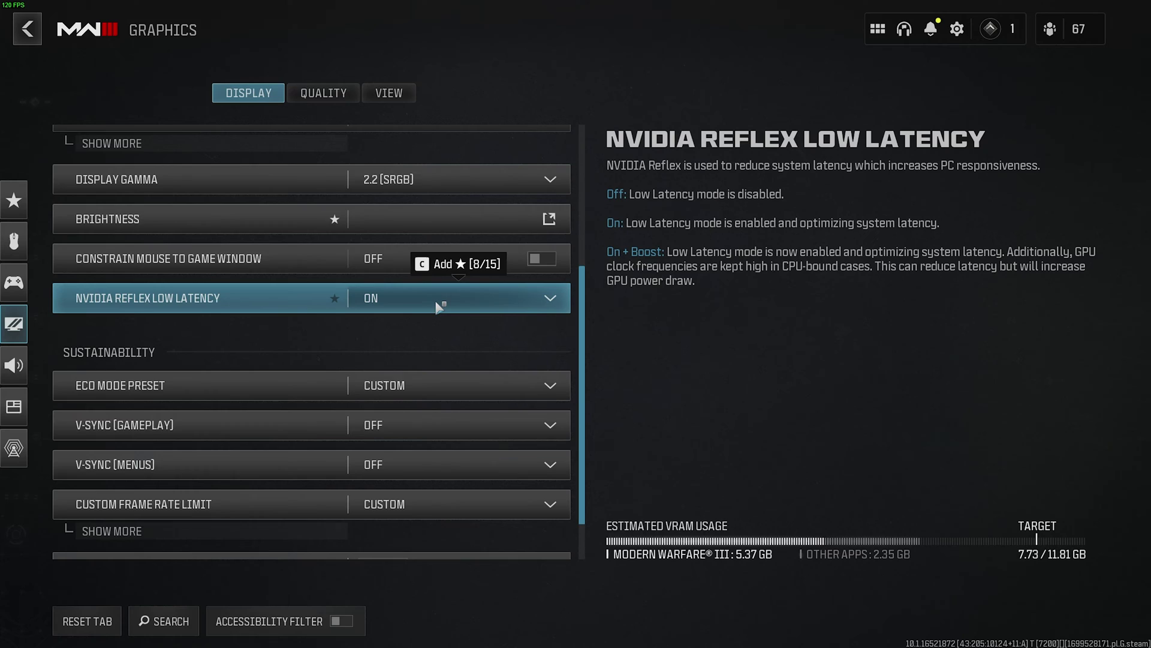
left_click(438, 306)
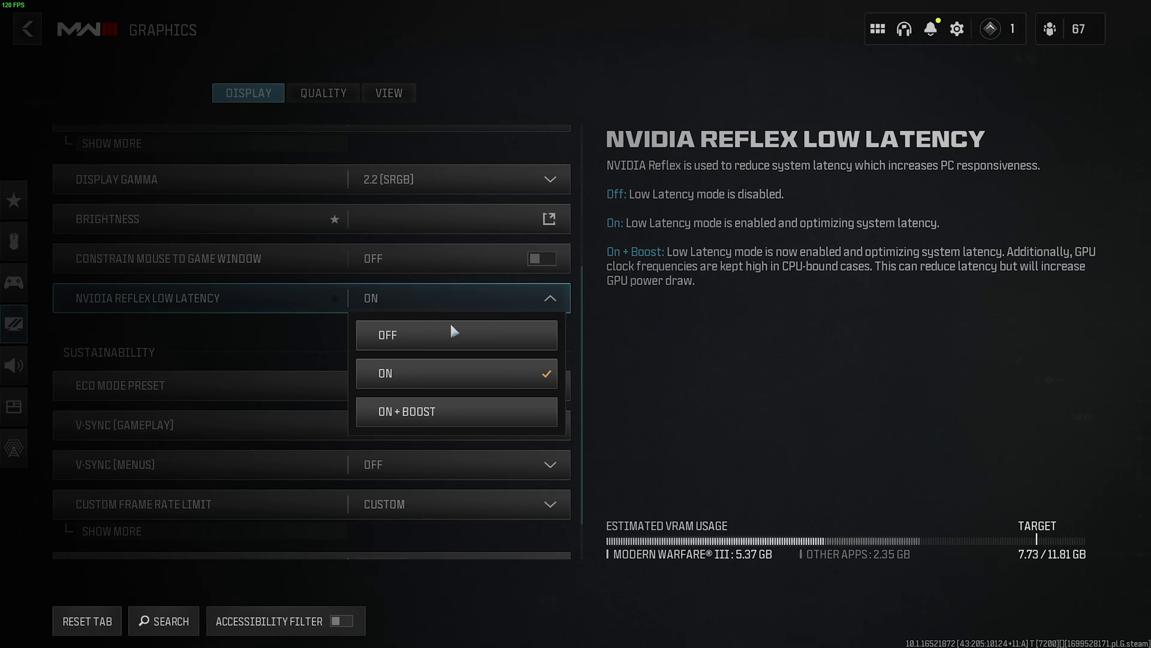
left_click(516, 303)
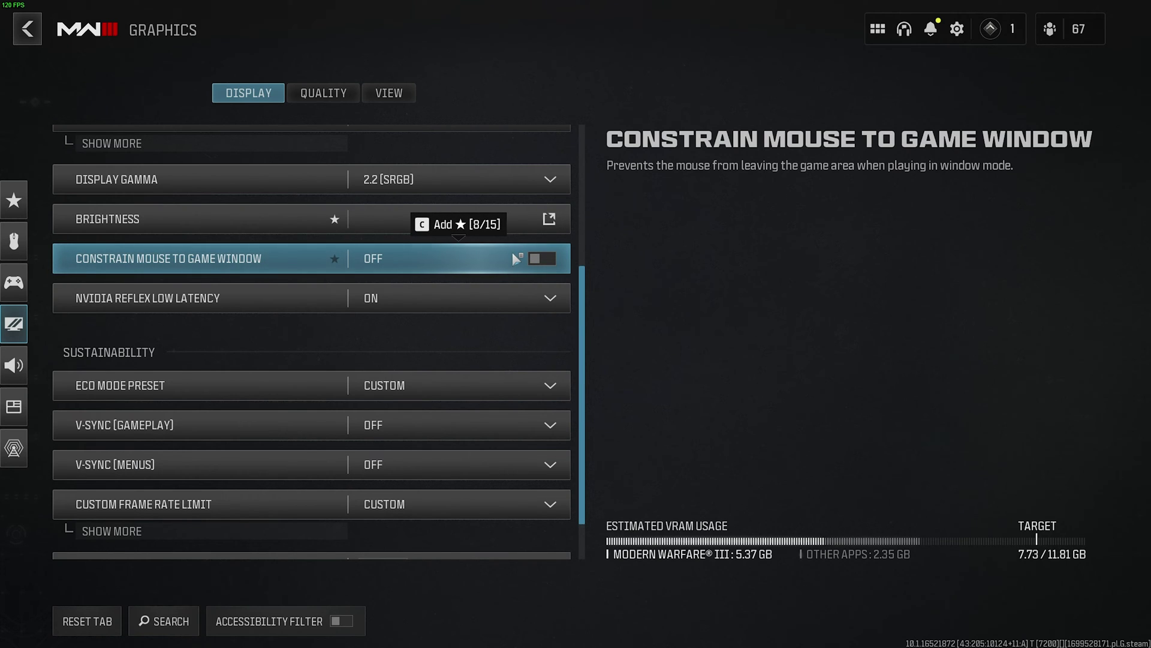
- Set the custom frame rate limits to 60 for menus and 250 for gameplay
scroll(545, 257, "down", 5)
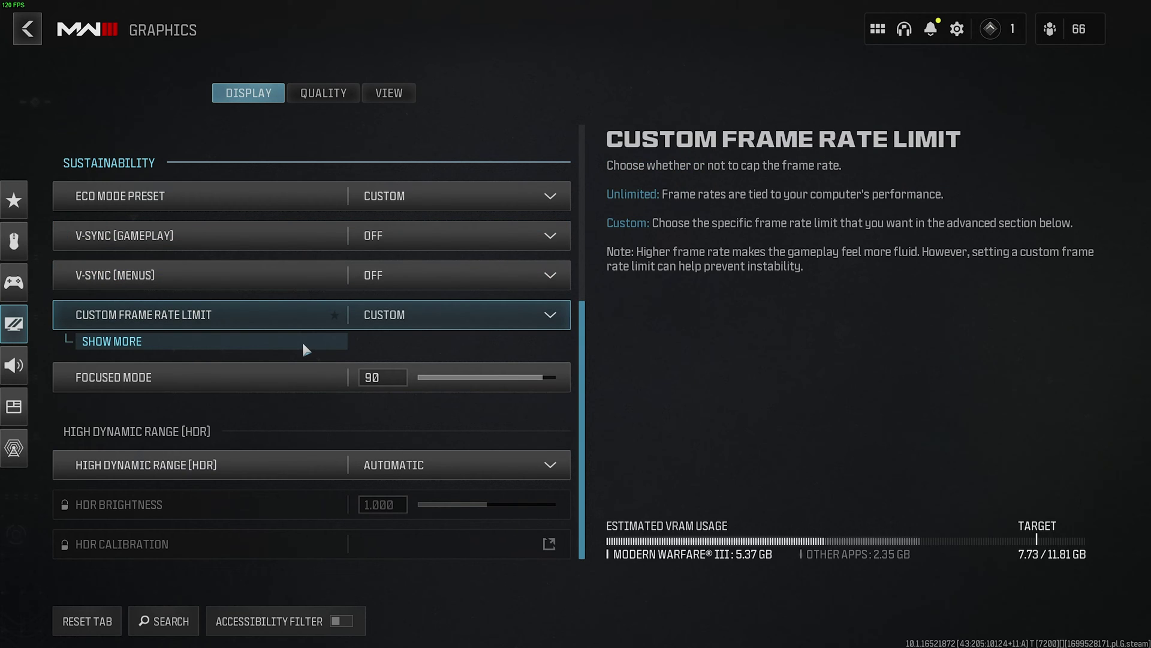
left_click(301, 340)
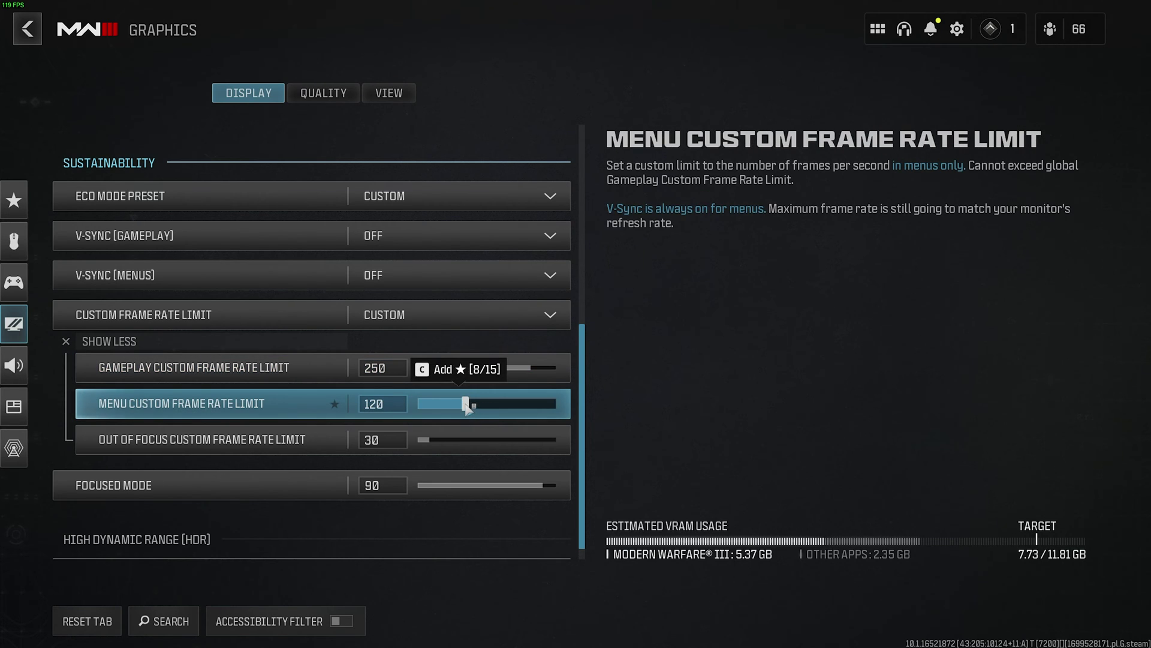
left_click_drag(474, 409, 436, 408)
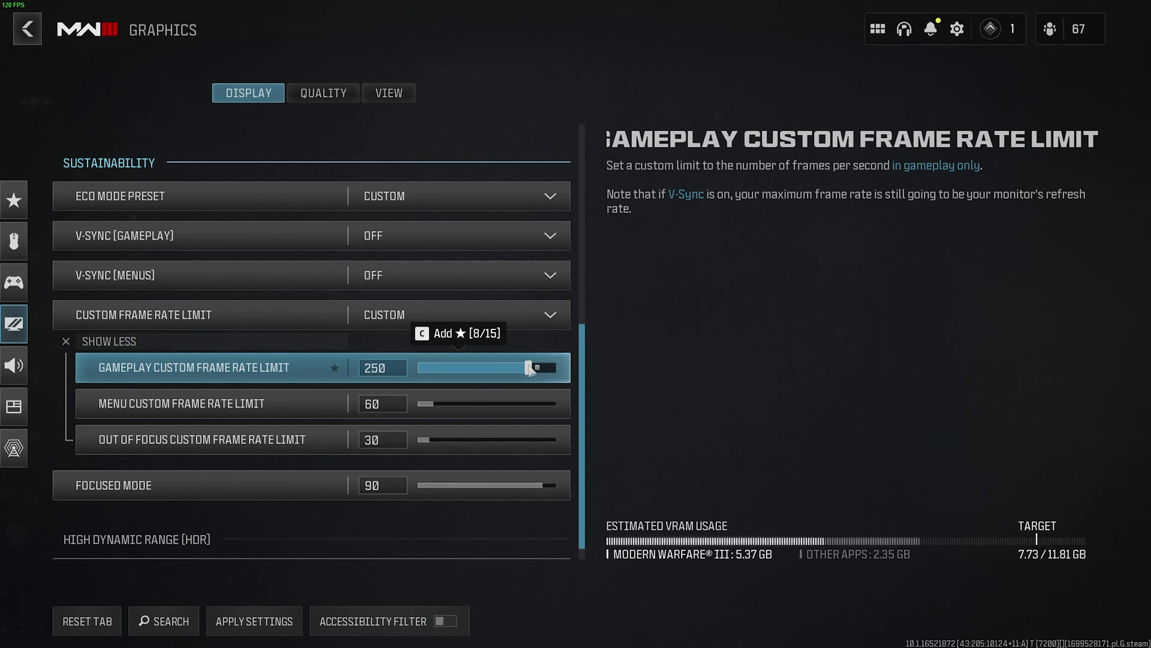
mouse_move(530, 368)
left_mouse_down()
mouse_move(501, 372)
mouse_move(533, 372)
left_mouse_up()
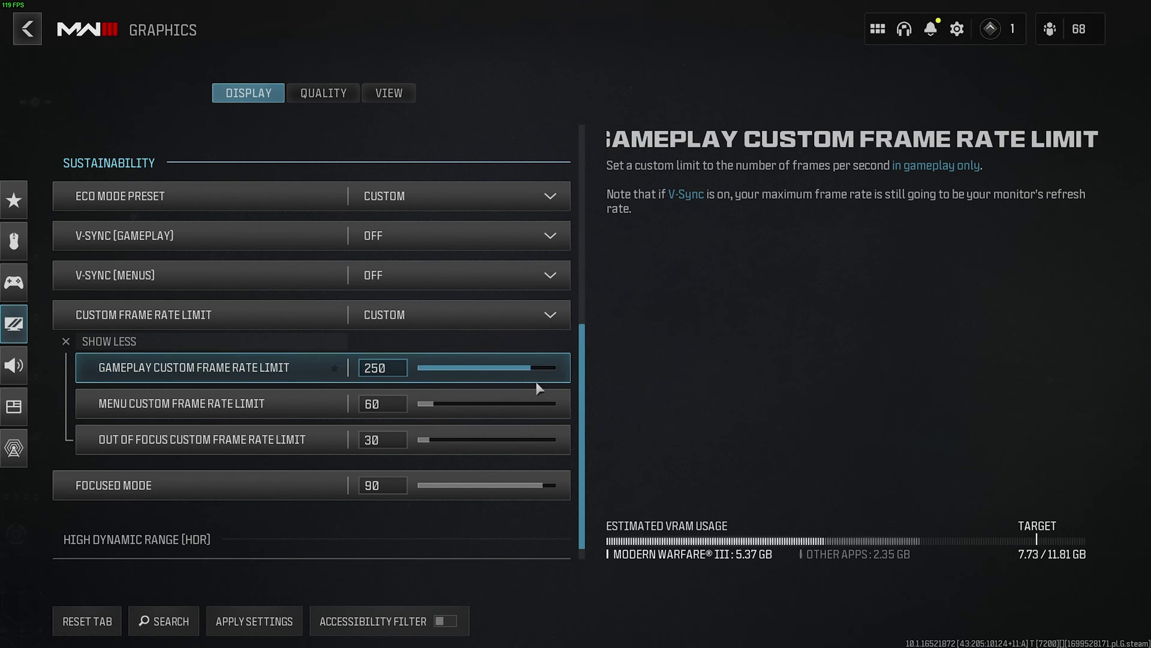
- Set Focused Mode to 0 and apply the changed display settings
scroll(442, 481, "down", 3)
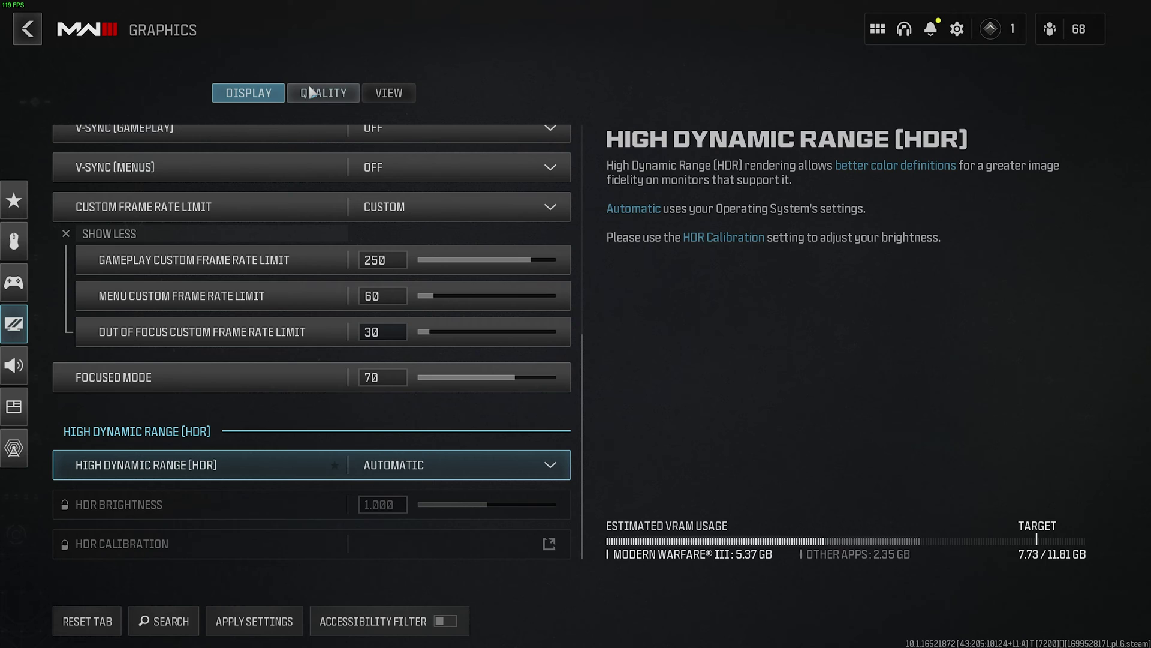
left_click_drag(509, 378, 329, 380)
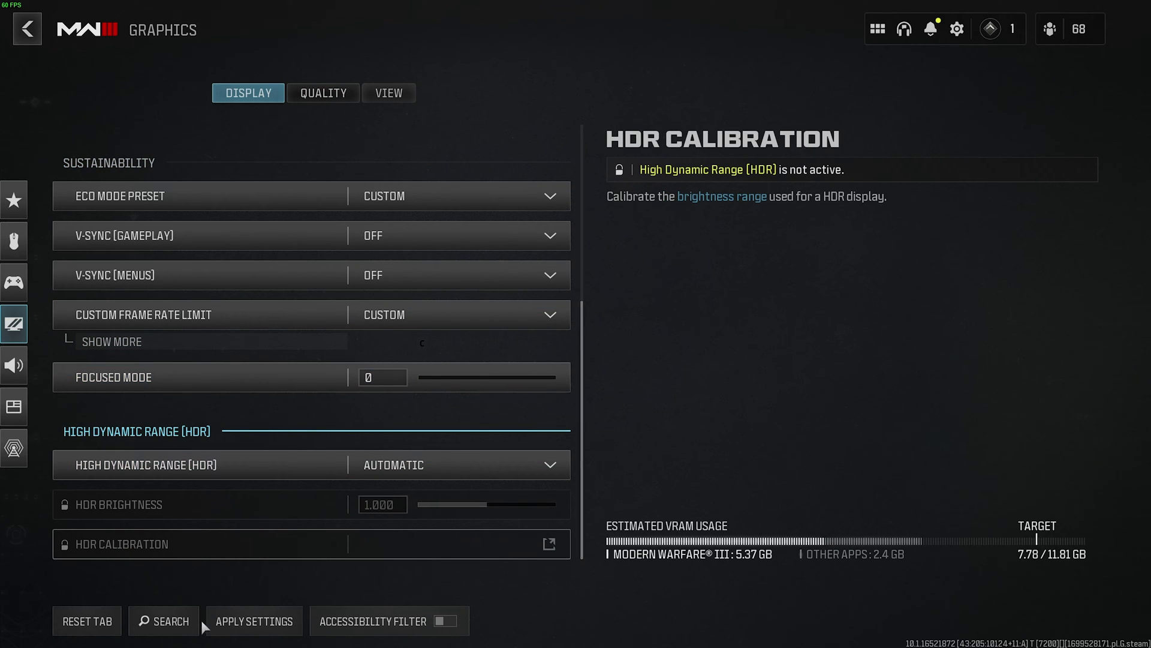
left_click(228, 624)
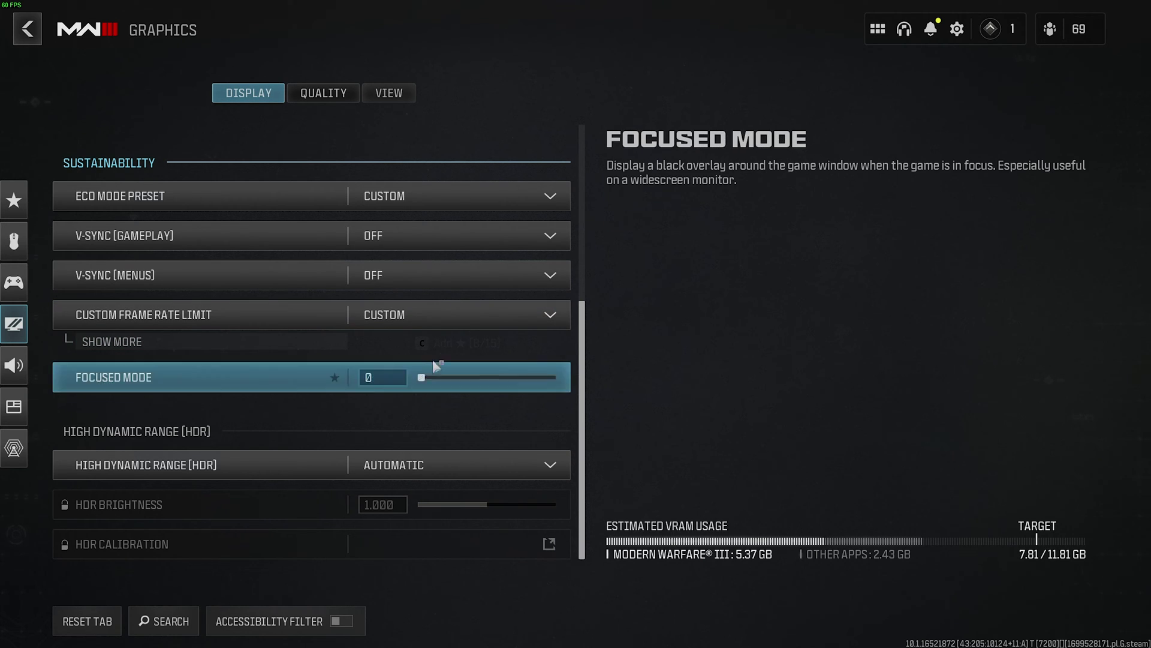
- Review the graphic presets in the quality settings and choose Balanced
left_click(324, 96)
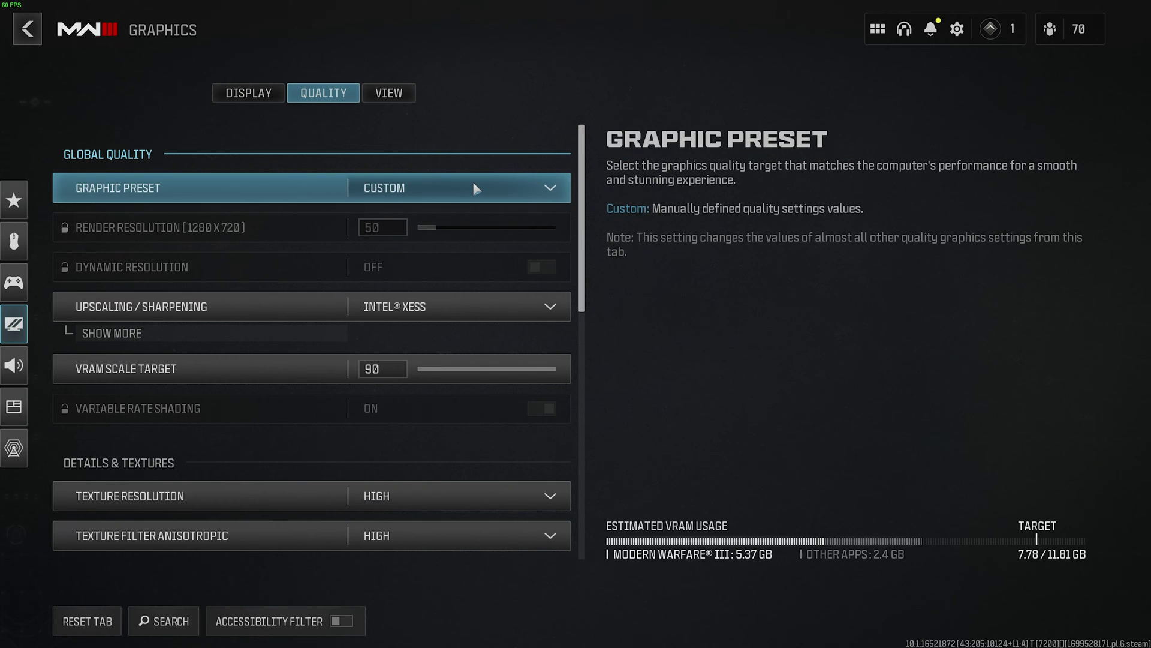
left_click(472, 180)
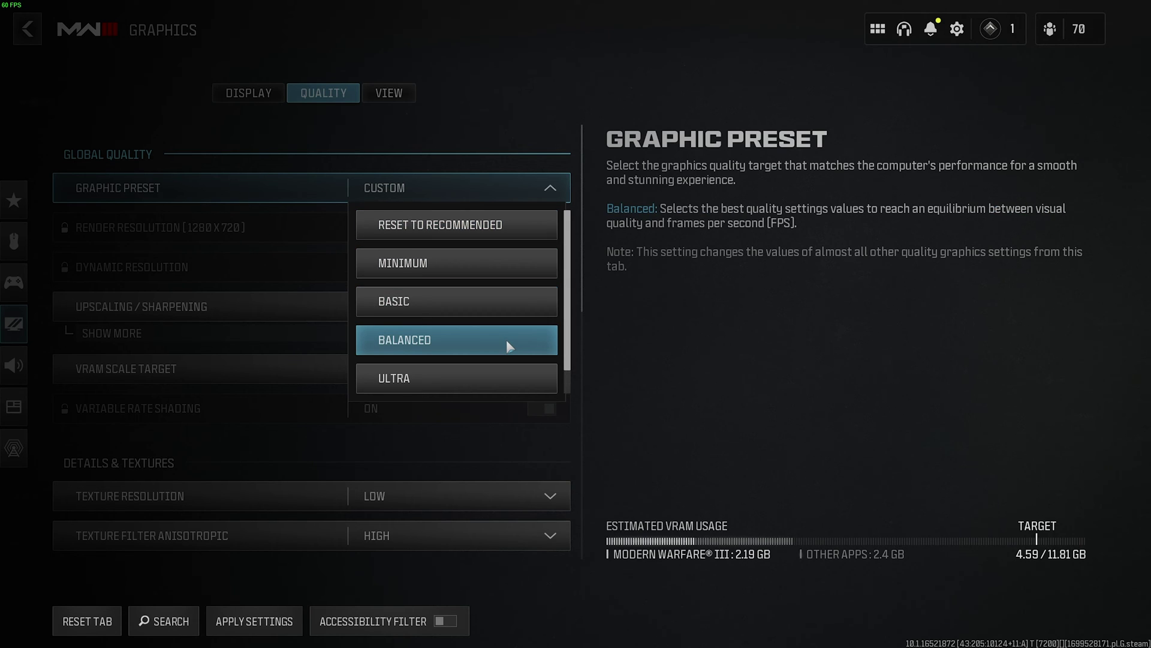
scroll(506, 340, "down", 2)
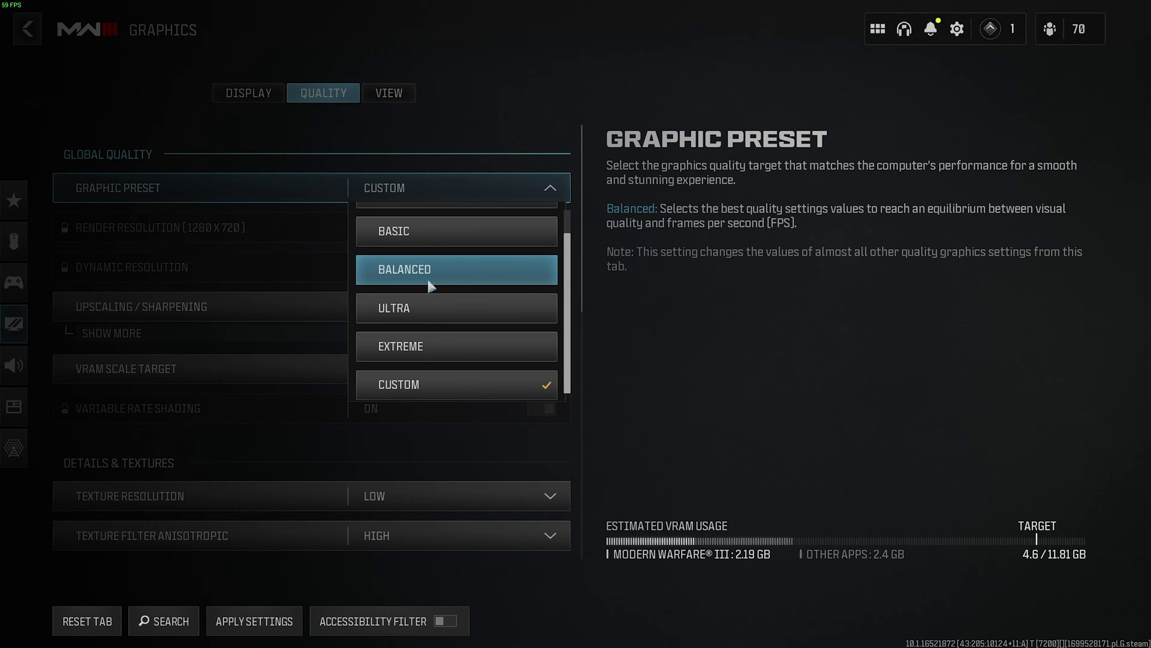
scroll(438, 270, "up", 2)
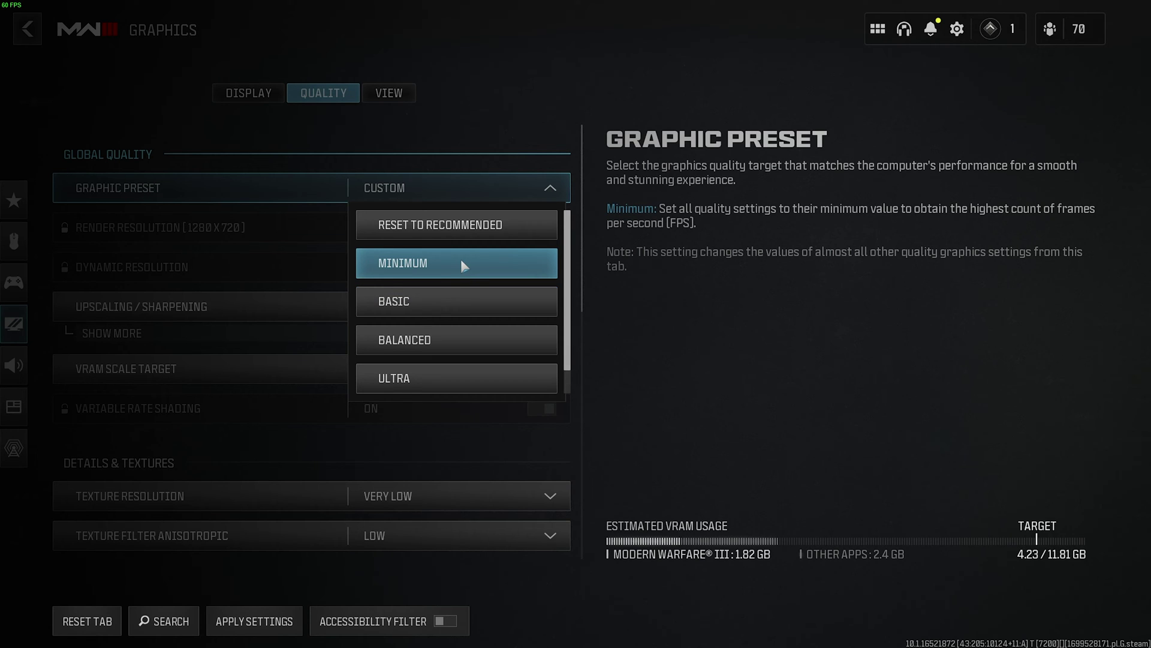
left_click(466, 339)
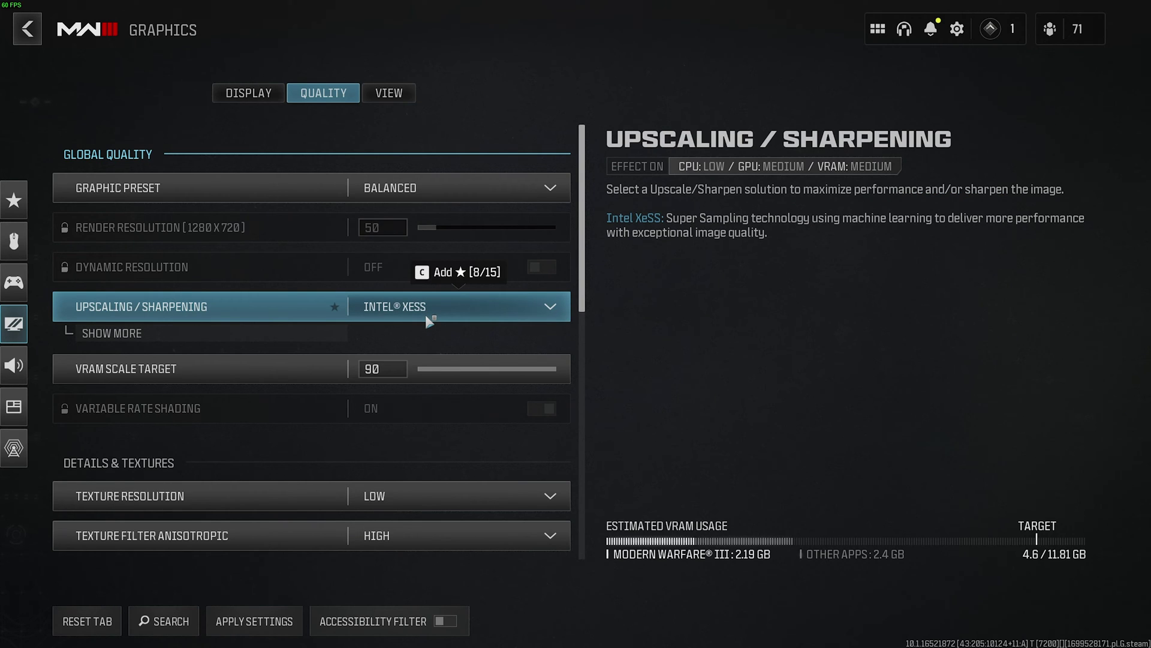
- Turn off upscaling and sharpening, and set the render resolution to 100
left_click(425, 314)
scroll(423, 495, "down", 3)
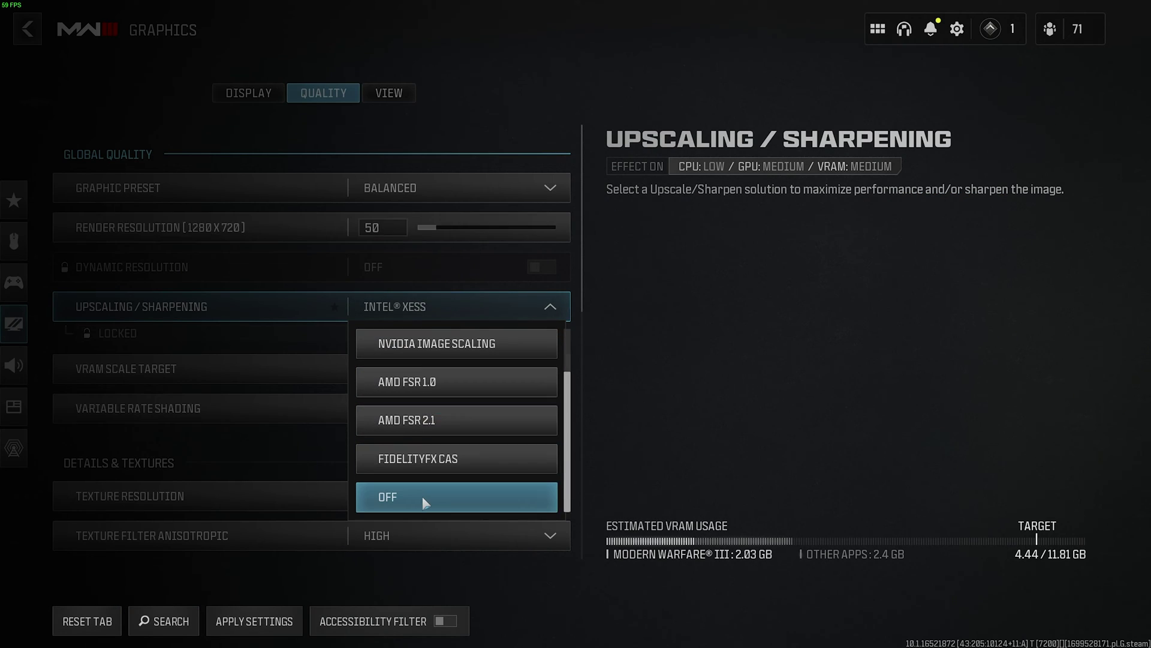
left_click(422, 498)
left_click_drag(436, 227, 479, 228)
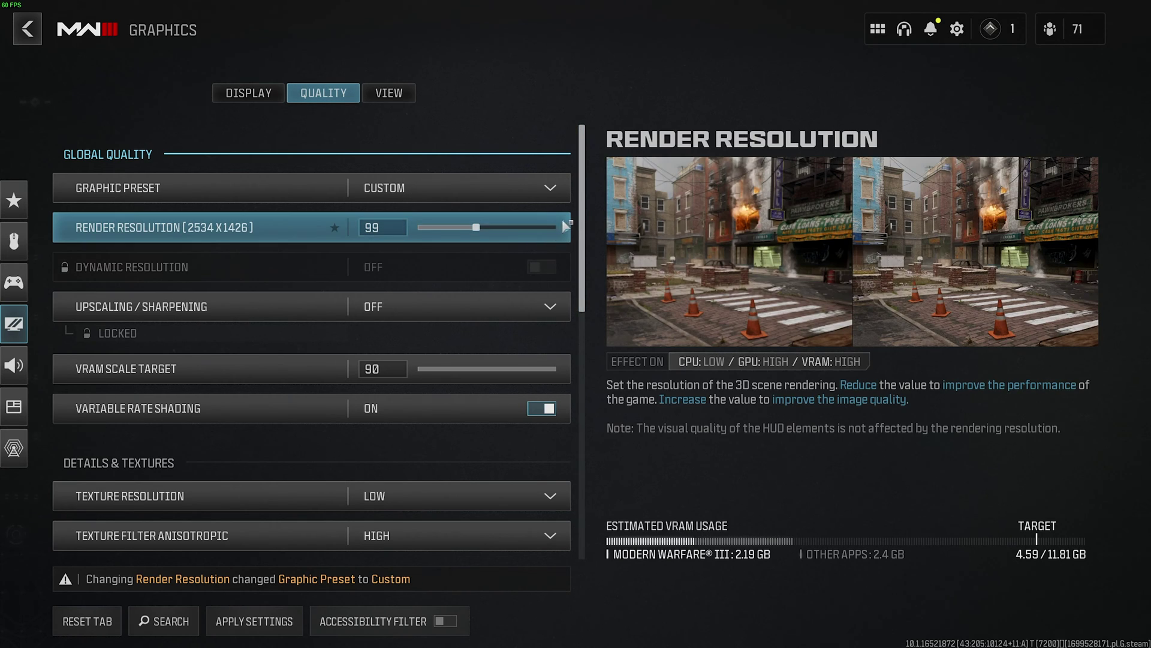
left_click_drag(479, 228, 478, 227)
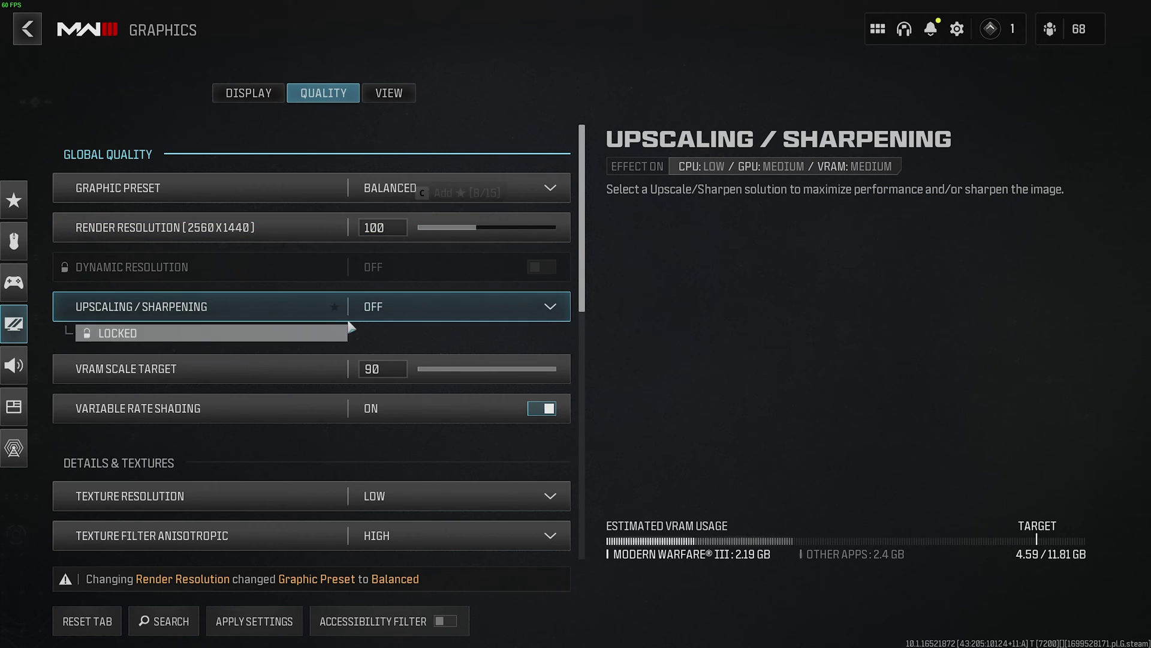
- Review the available upscaling and sharpening methods and select AMD FSR 2.1
left_click(377, 305)
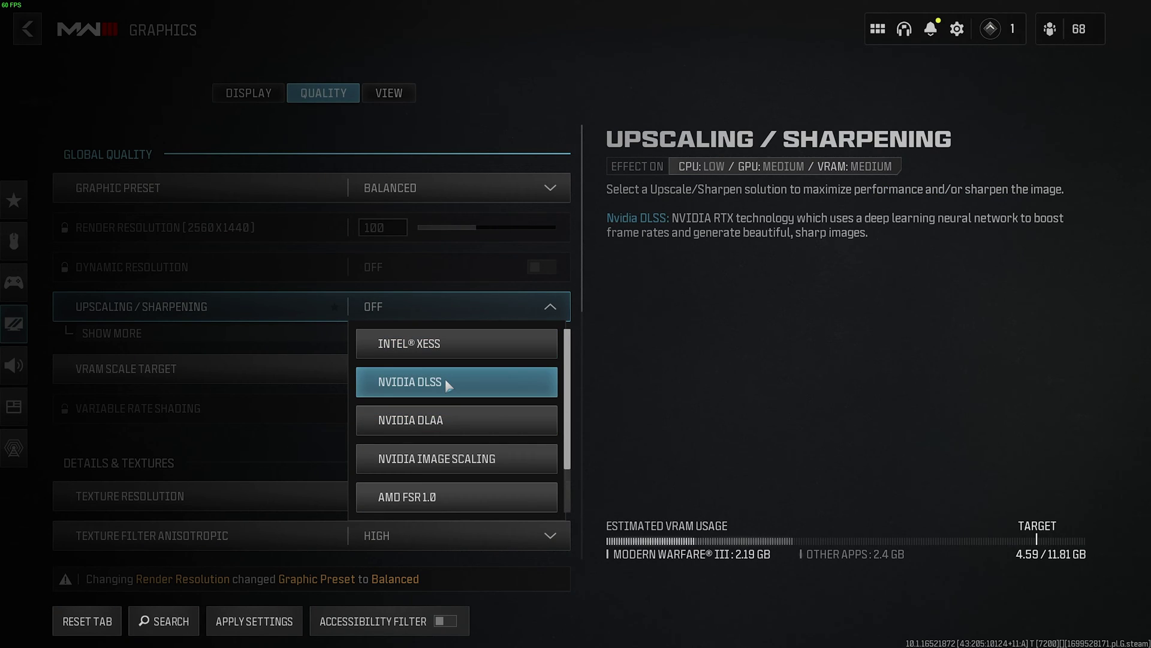
scroll(427, 467, "down", 2)
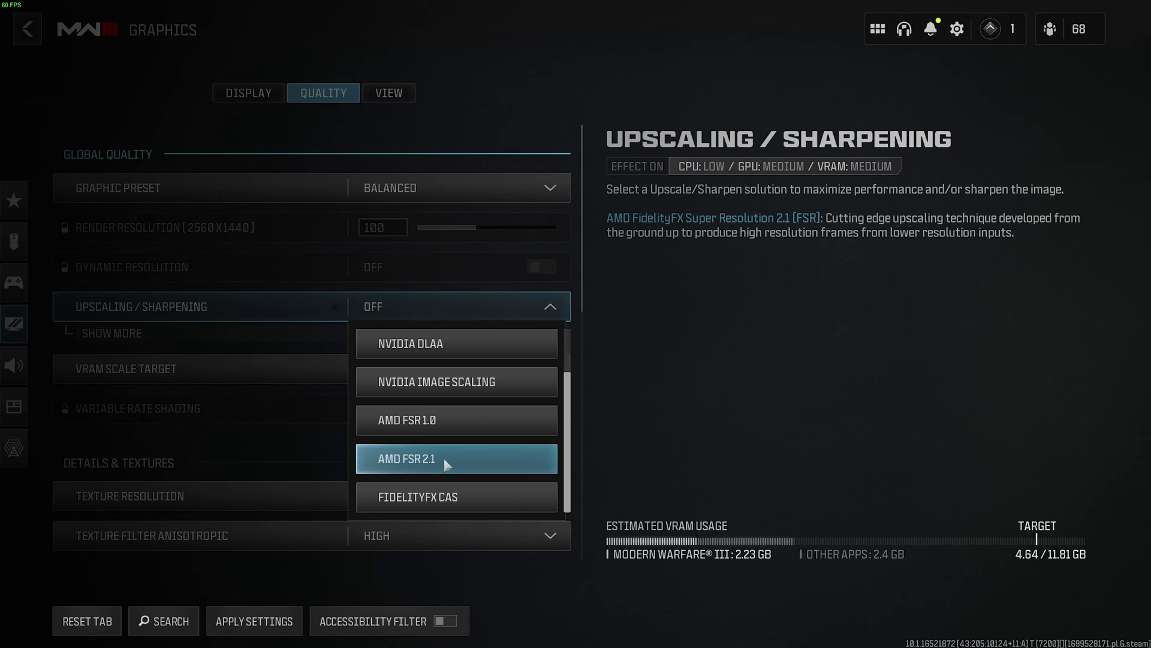
scroll(502, 411, "down", 1)
scroll(469, 434, "up", 3)
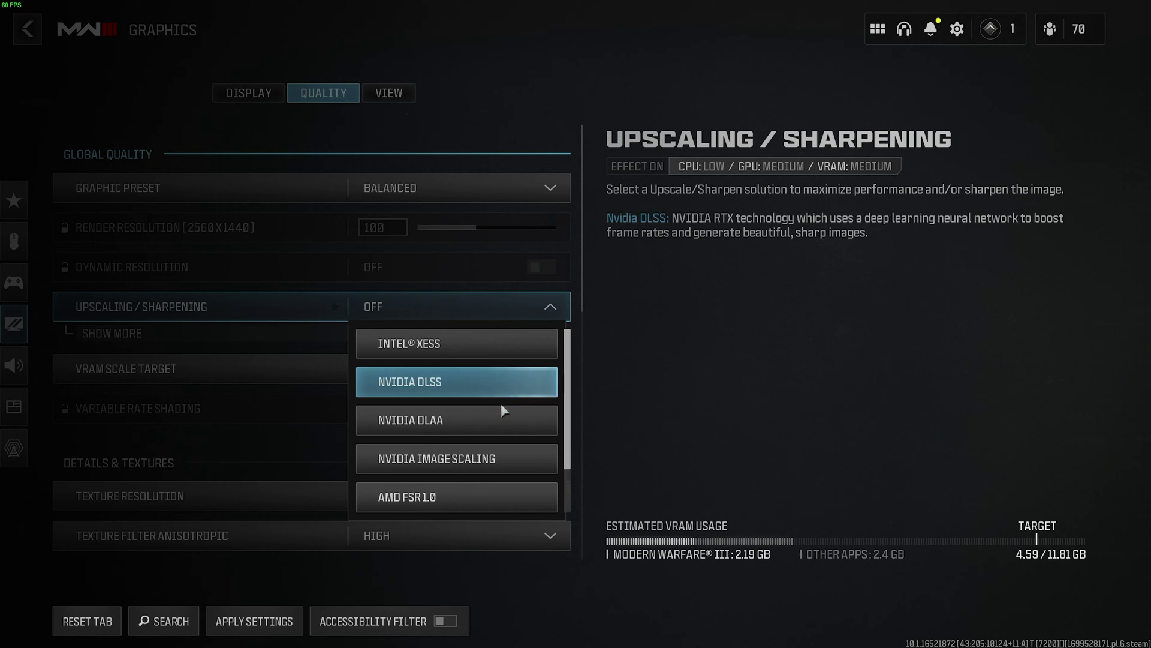
scroll(459, 419, "down", 3)
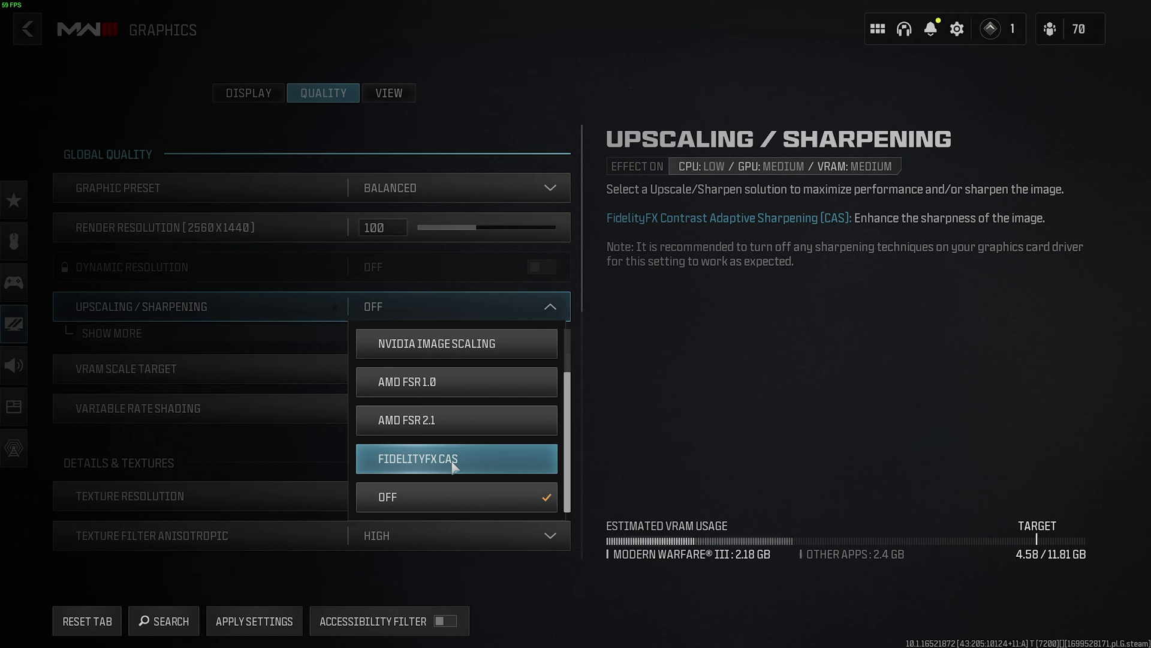
scroll(479, 450, "up", 3)
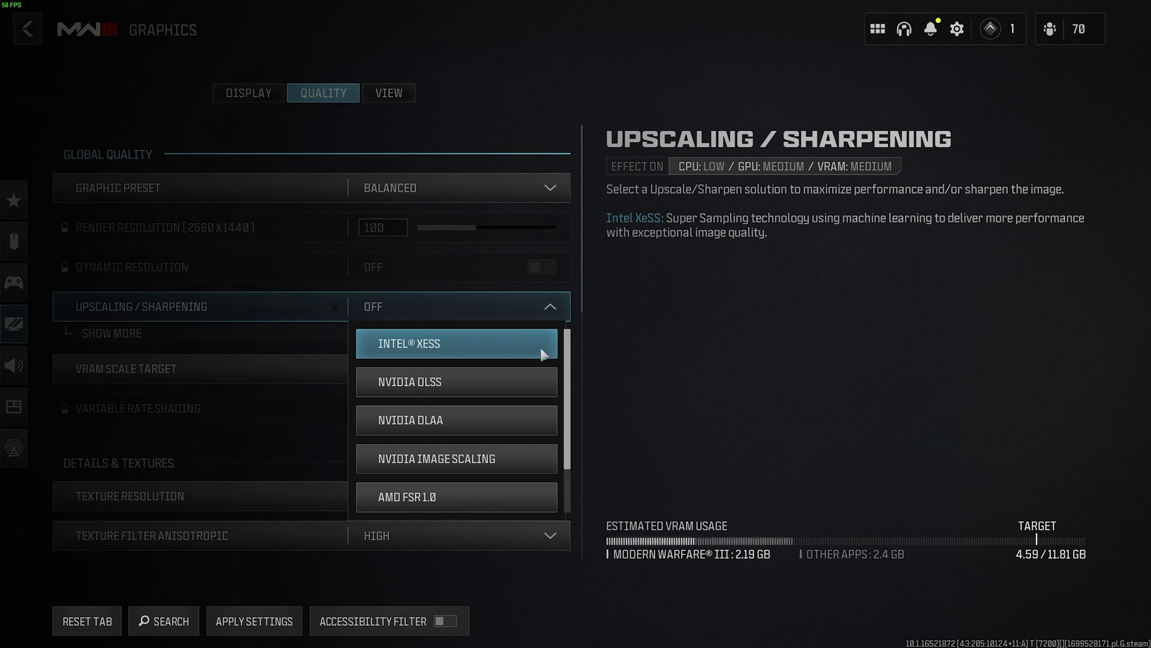
scroll(470, 373, "down", 3)
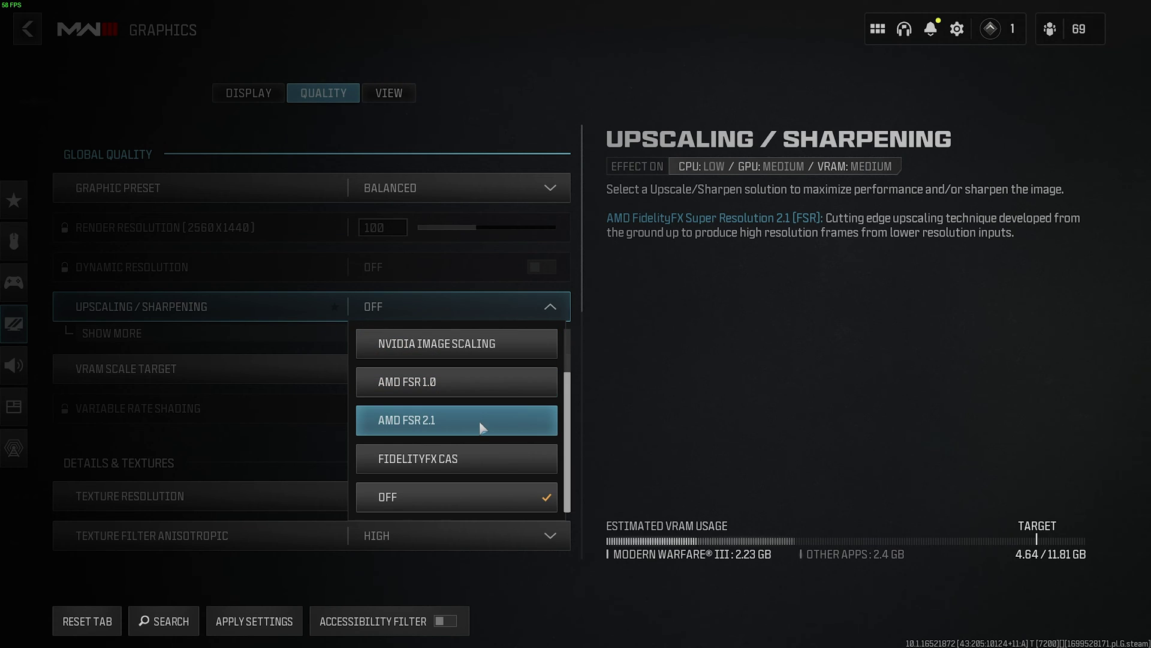
left_click(462, 418)
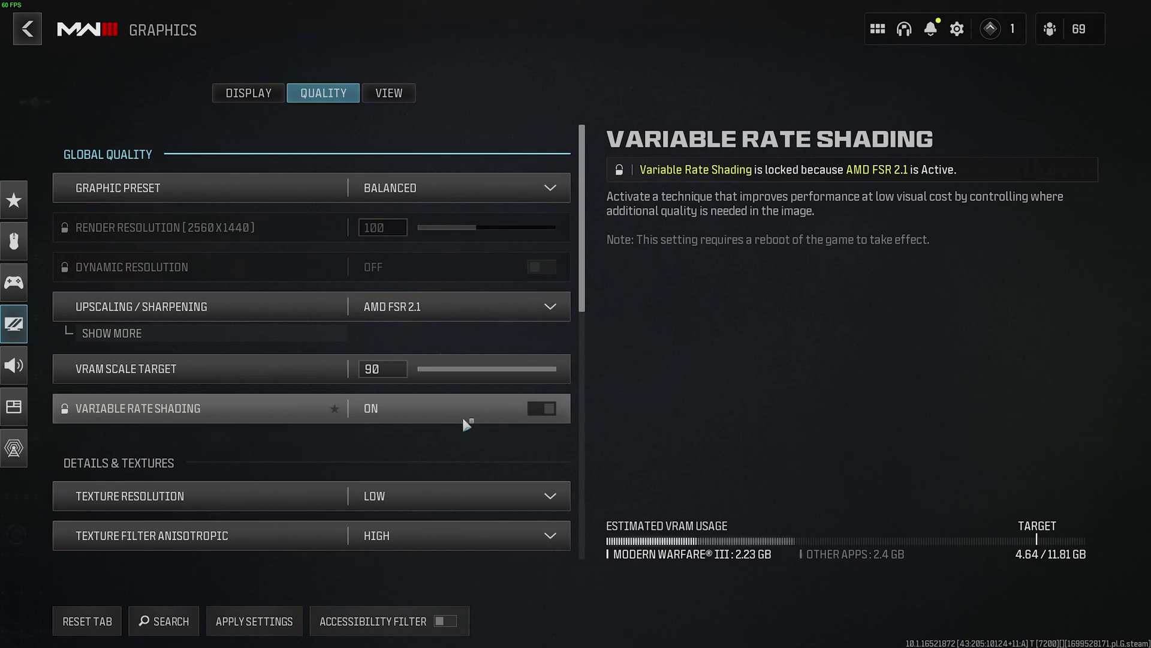
- Expand the extra upscaling options and set the AMD FSR preset to Ultra Quality
left_click(336, 333)
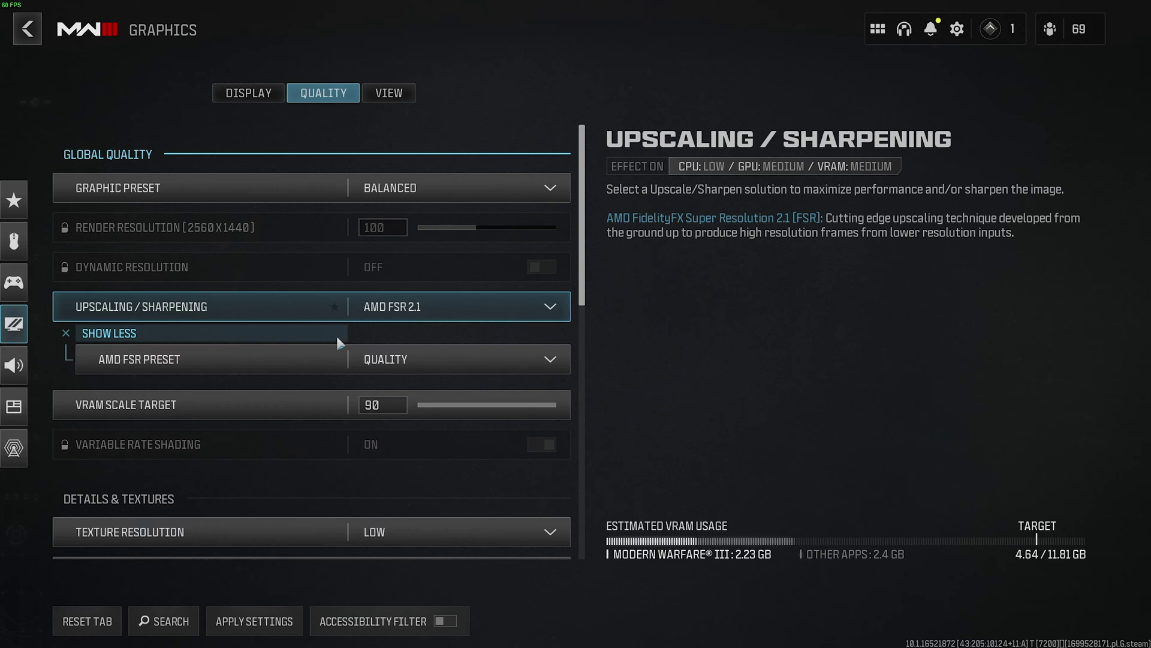
left_click(419, 365)
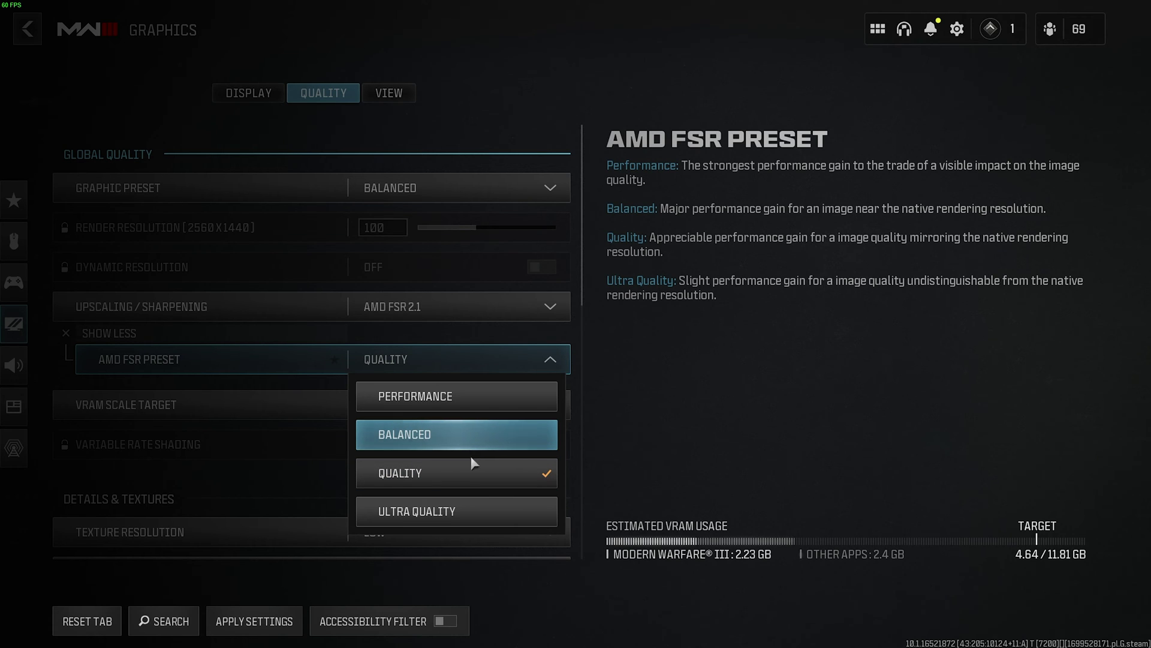
left_click(476, 508)
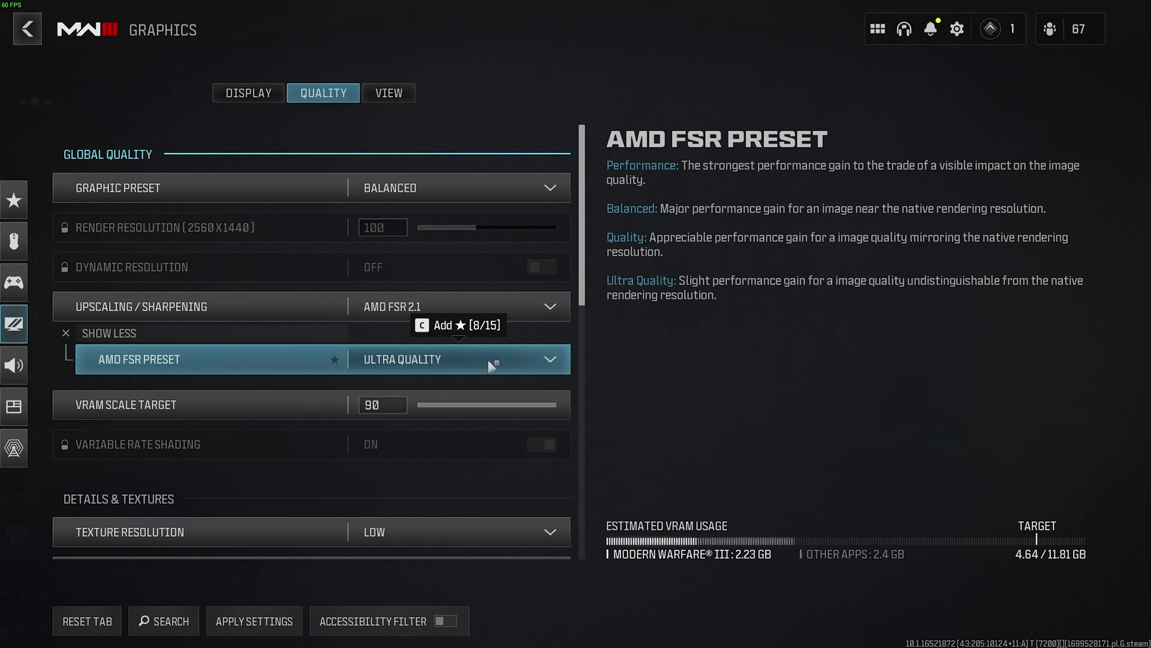
- Lower the VRAM Scale Target to 80
scroll(487, 359, "down", 1)
mouse_move(552, 362)
left_mouse_down()
mouse_move(502, 364)
mouse_move(519, 363)
left_mouse_up()
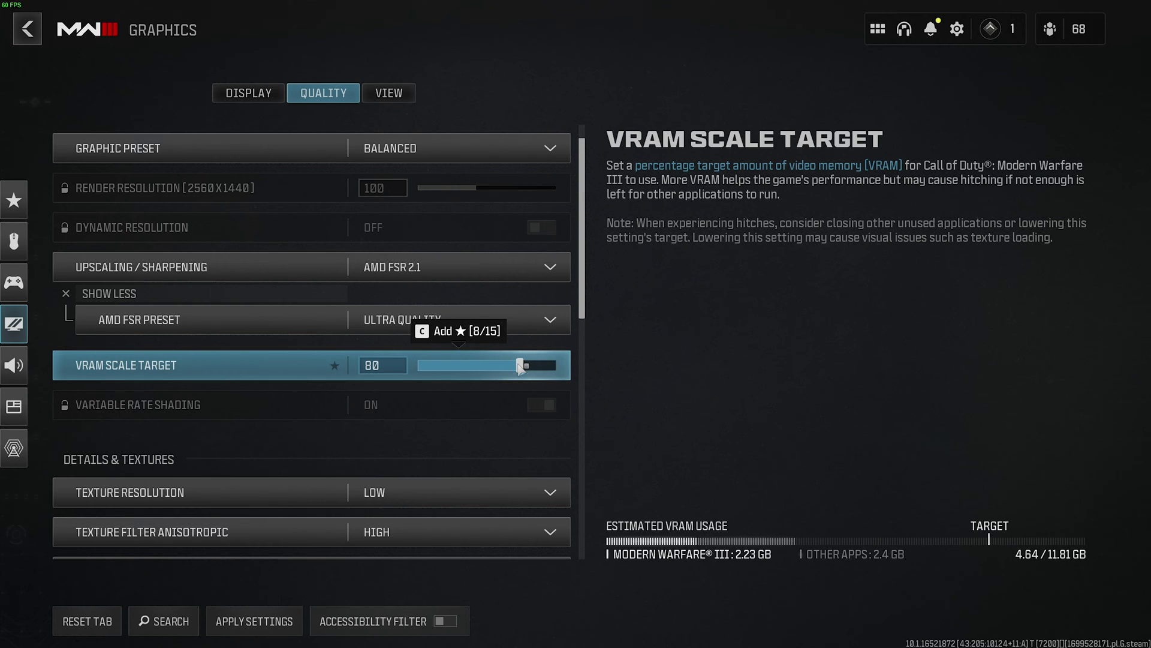
scroll(519, 366, "up", 1)
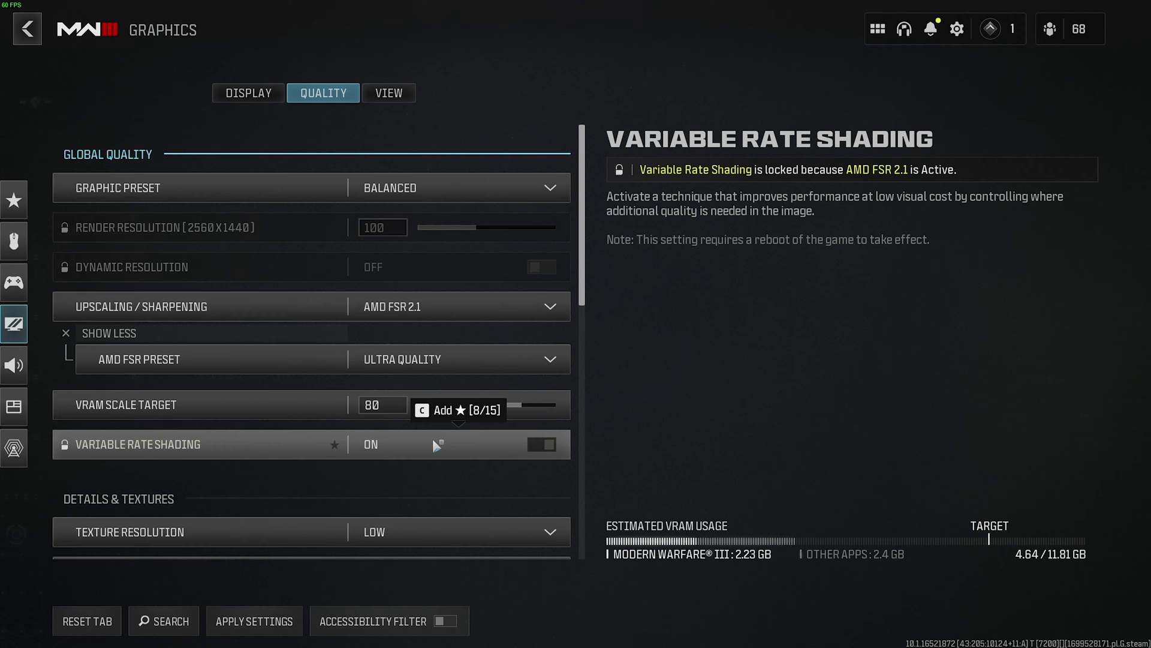
- Try NVIDIA DLSS, Intel XeSS and NVIDIA Image Scaling as the upscaling method
left_click(552, 305)
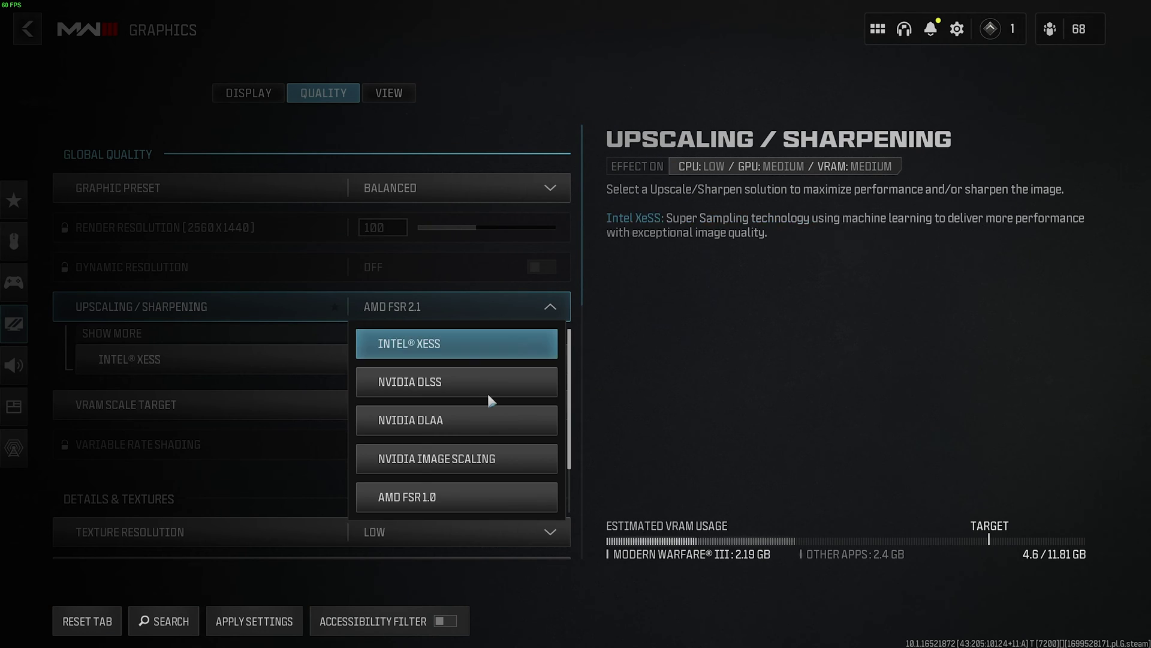
left_click(476, 497)
scroll(515, 318, "up", 3)
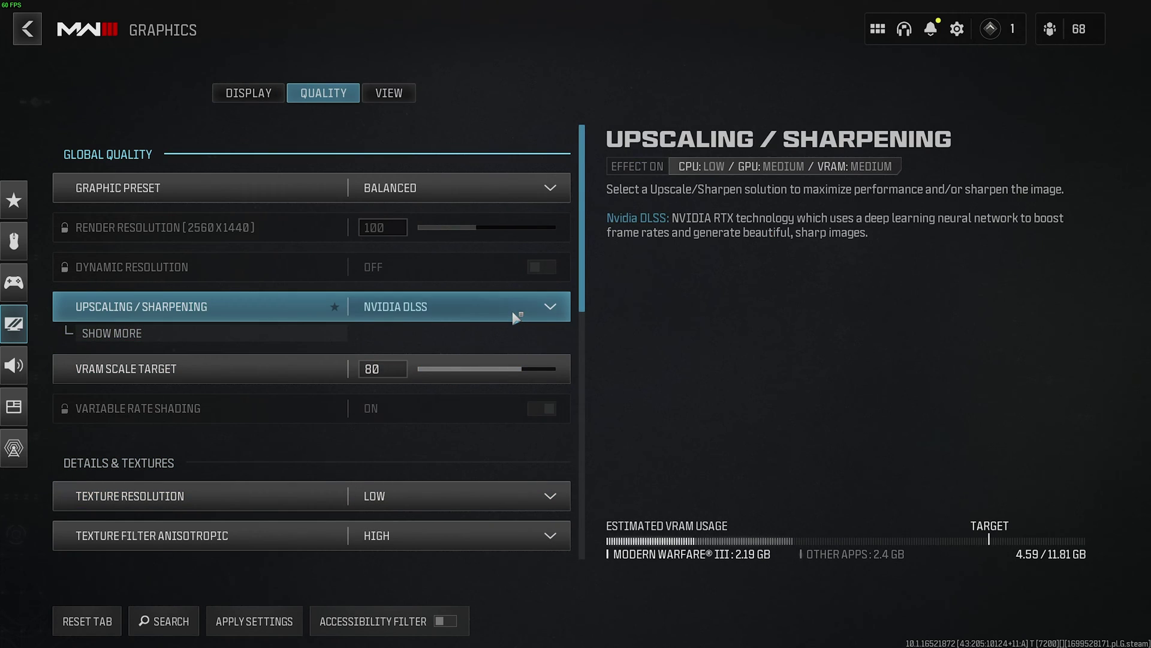
left_click(516, 318)
left_click(493, 334)
left_click(499, 308)
scroll(491, 441, "down", 1)
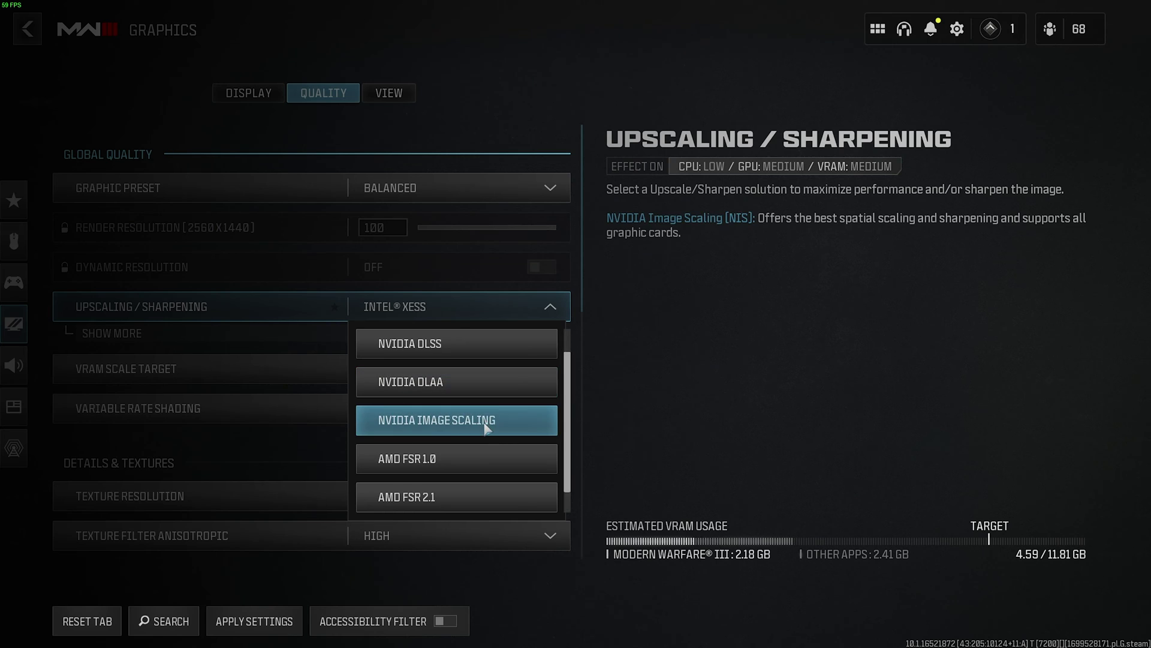
left_click(484, 423)
- Set the upscaling method back to AMD FSR 2.1 with the Ultra Quality preset
left_click(483, 312)
scroll(474, 420, "down", 1)
left_click(456, 496)
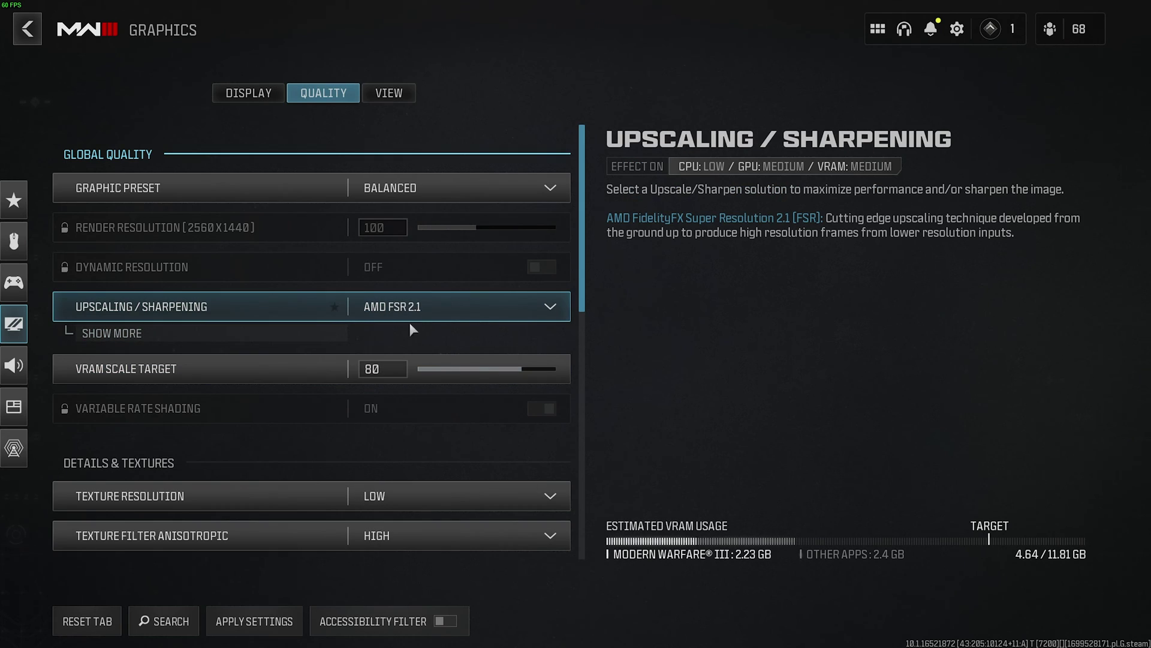
left_click(412, 330)
left_click(462, 359)
left_click(443, 512)
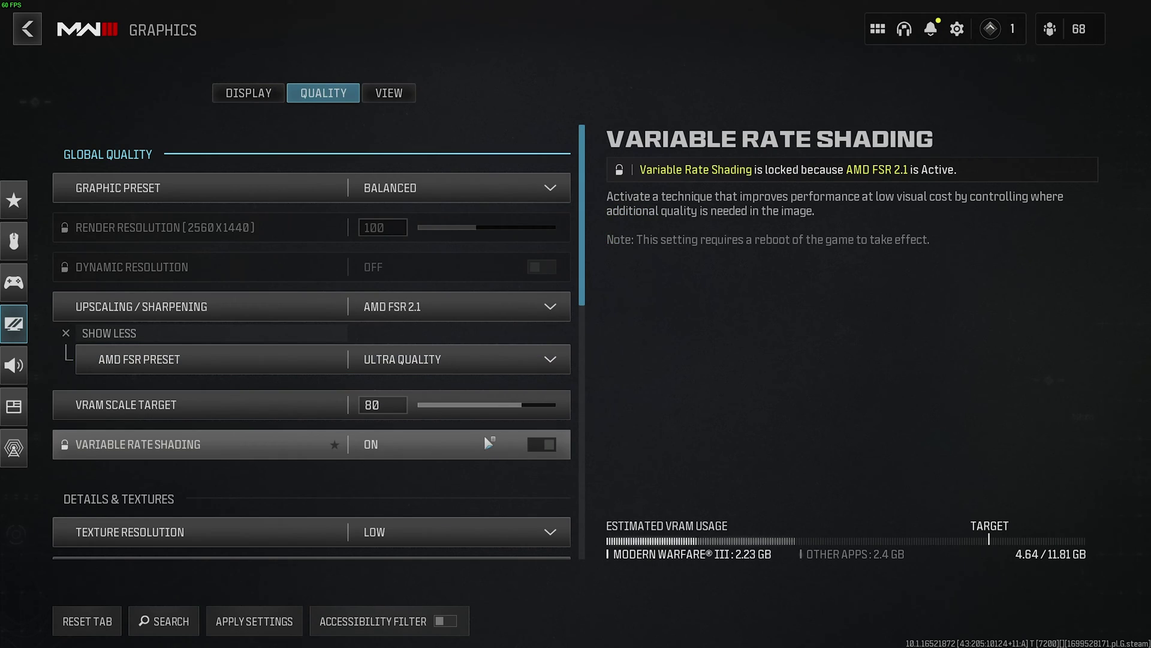
- Set Texture Resolution to High in the details and textures settings
scroll(480, 435, "down", 5)
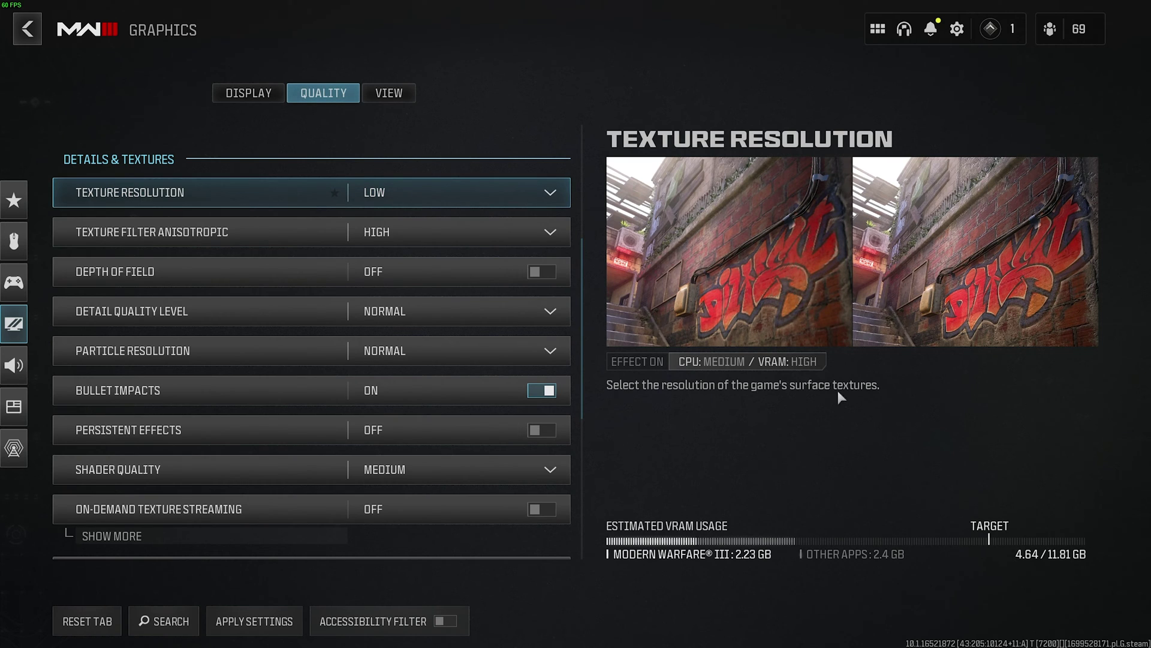
left_click(502, 185)
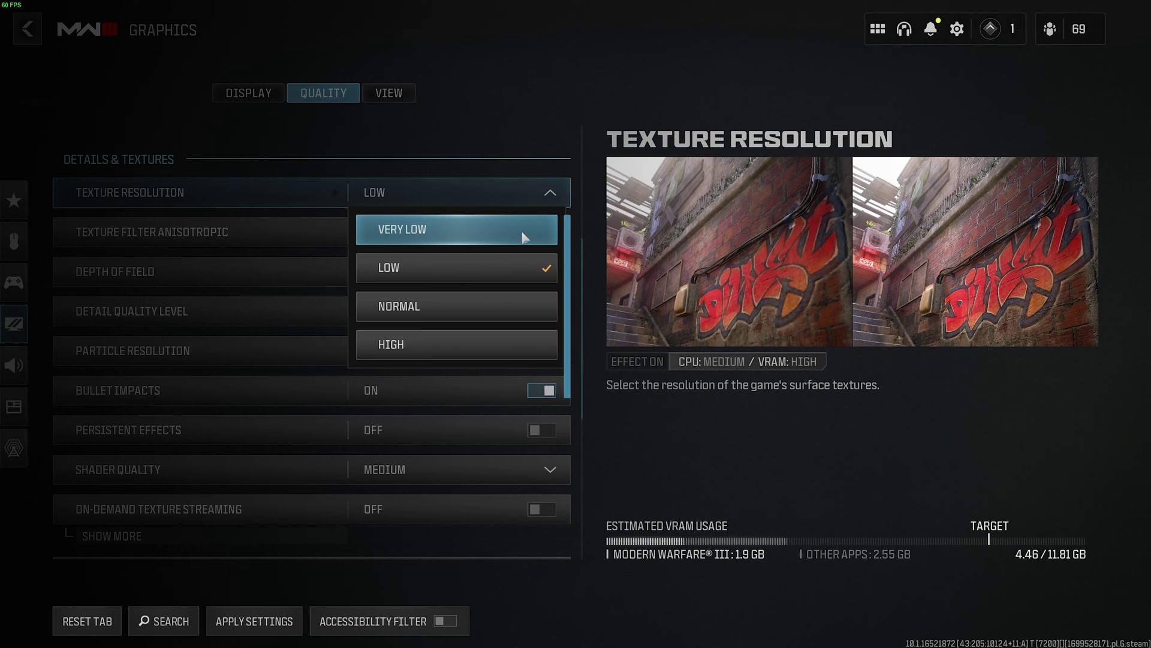
left_click(508, 342)
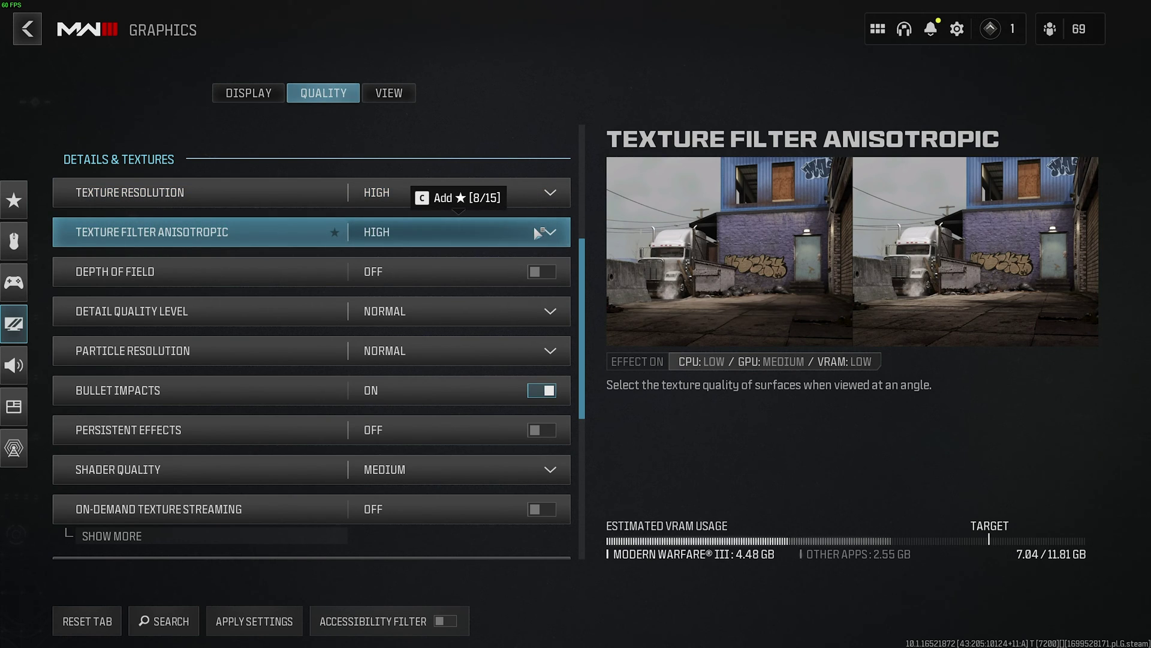
- Set both Detail Quality Level and Particle Resolution to Low
left_click(545, 314)
left_click(522, 351)
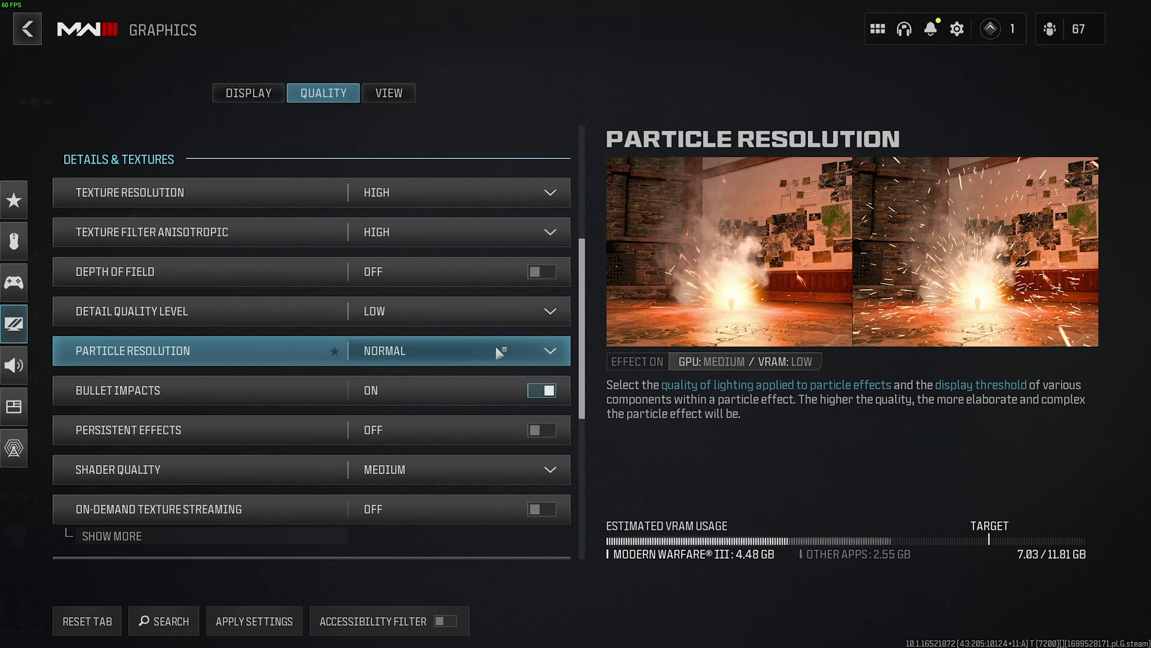
left_click(498, 347)
left_click(474, 414)
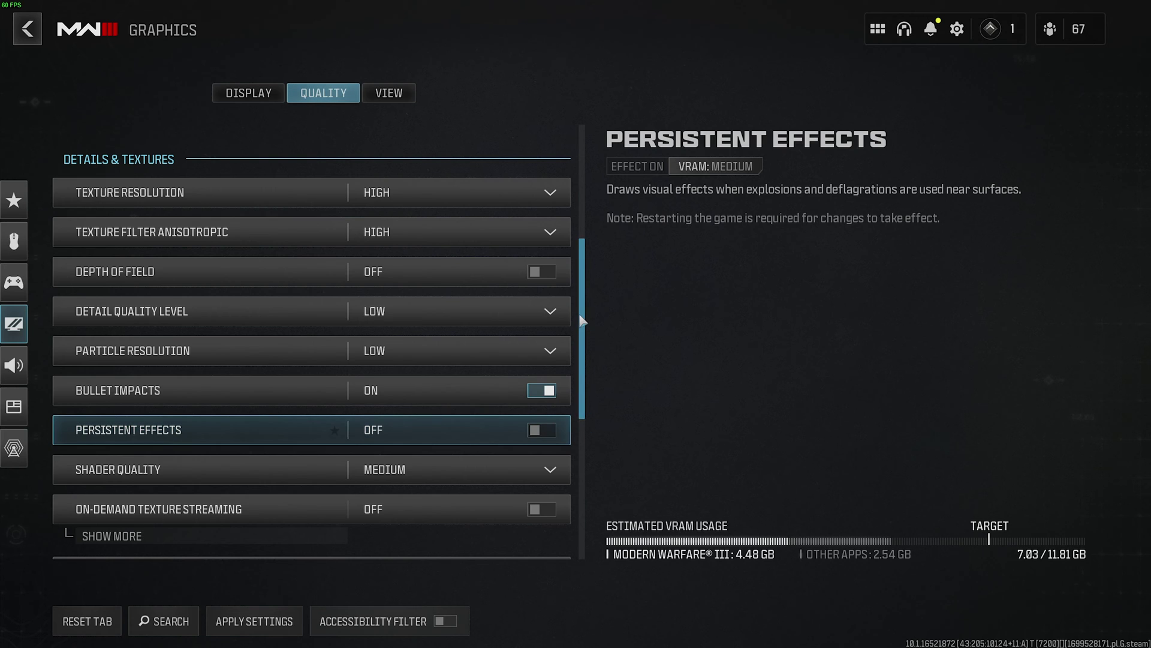
- Try Shader Quality at Low, and set it back to Medium
scroll(583, 328, "down", 1)
left_click_drag(583, 329, 585, 431)
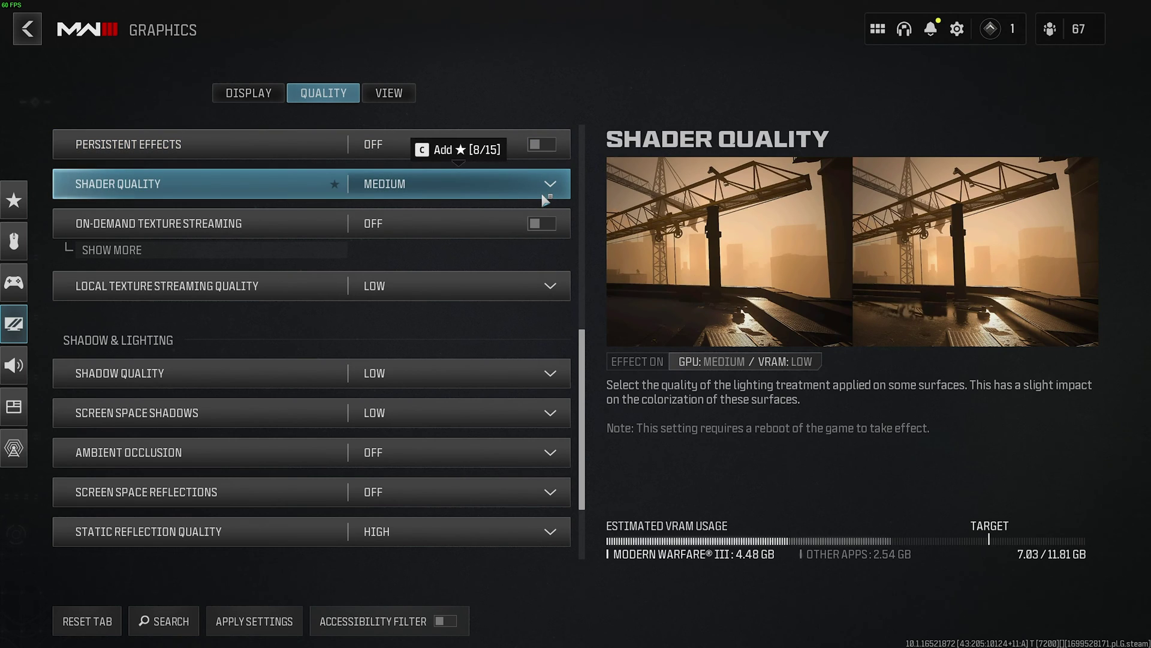
left_click(543, 192)
left_click(531, 220)
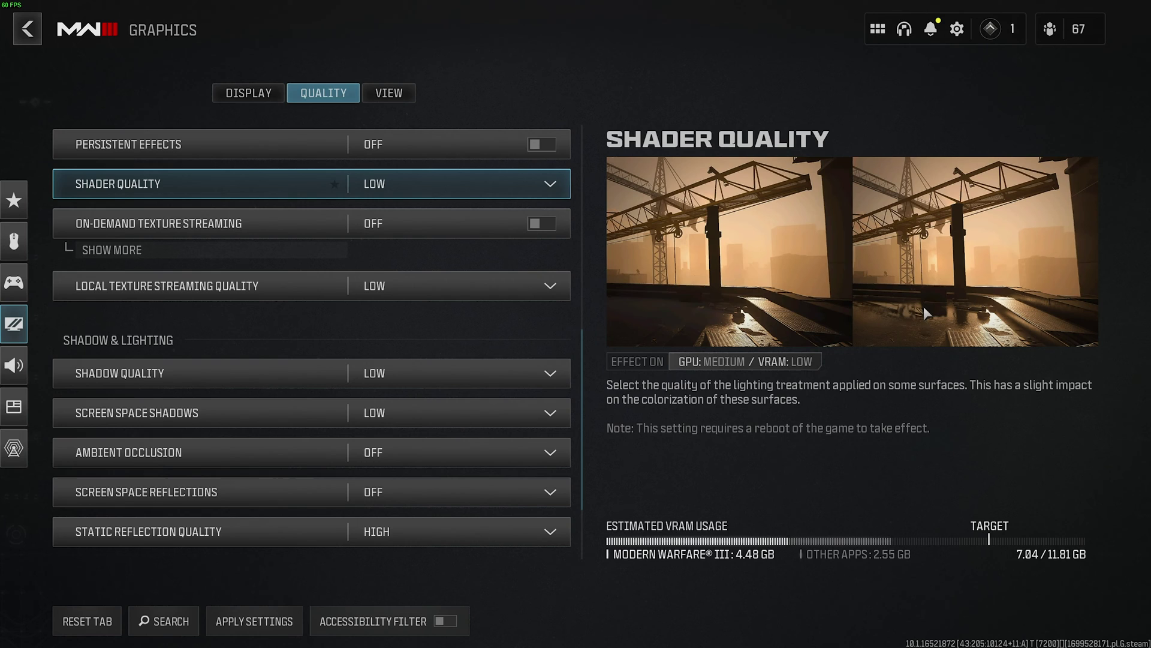
left_click(548, 184)
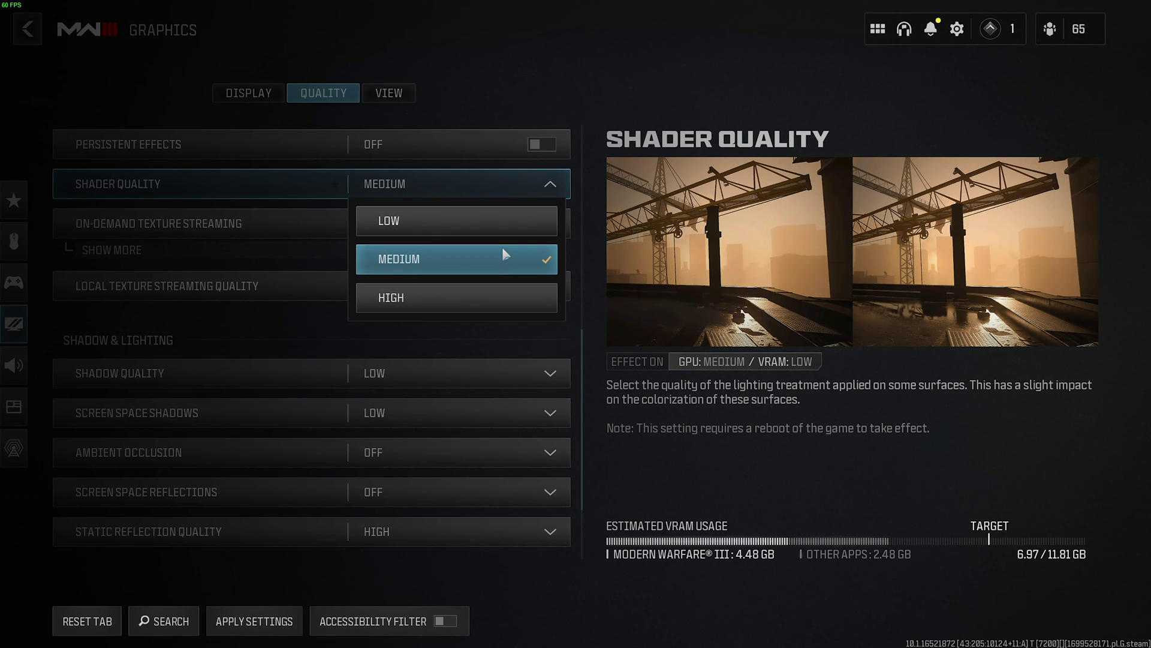
left_click(502, 249)
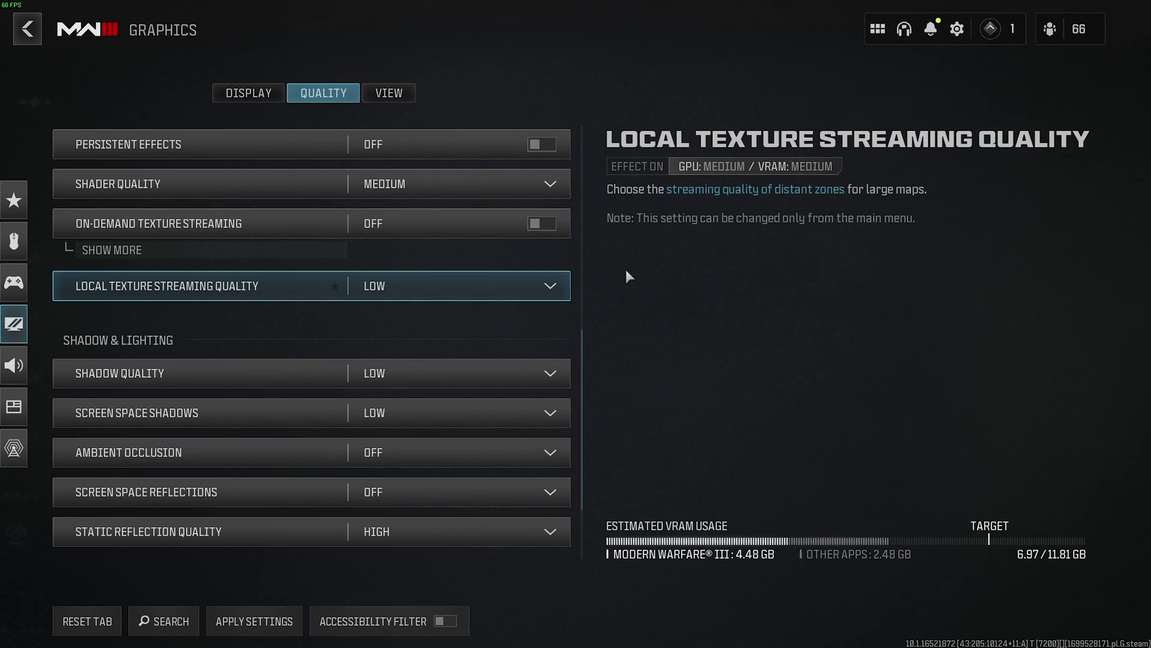
- Set Shadow Quality to Ultra and Screen Space Shadows to High in the shadow and lighting settings
scroll(479, 327, "down", 2)
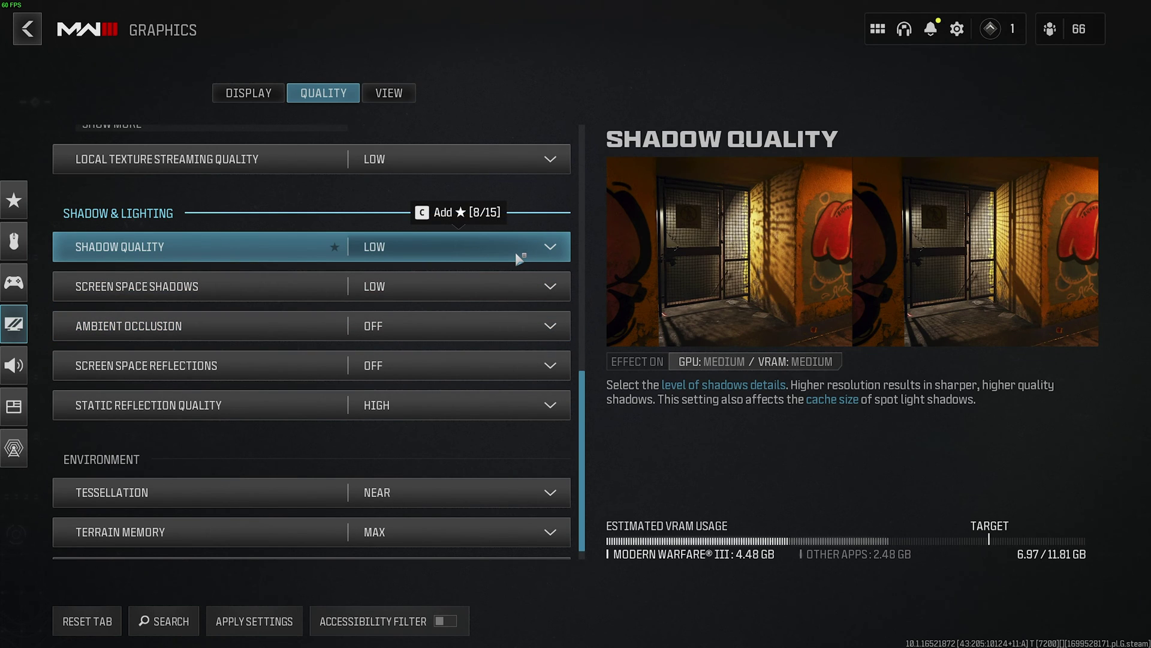
left_click(515, 252)
left_click(510, 427)
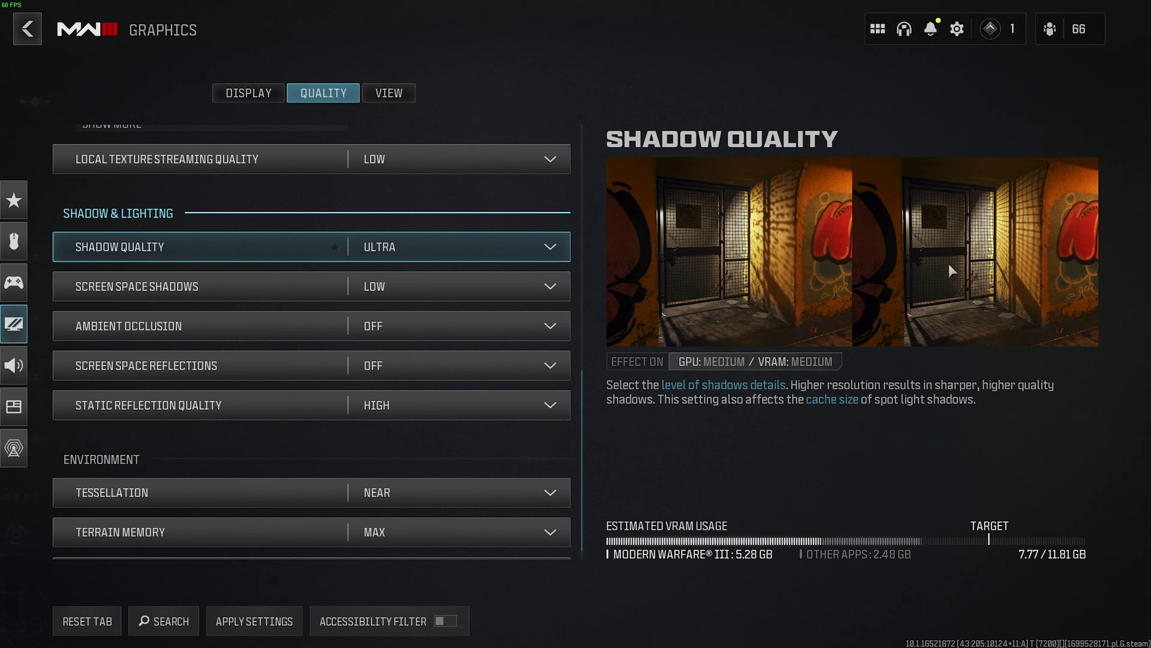
left_click(536, 292)
left_click(520, 398)
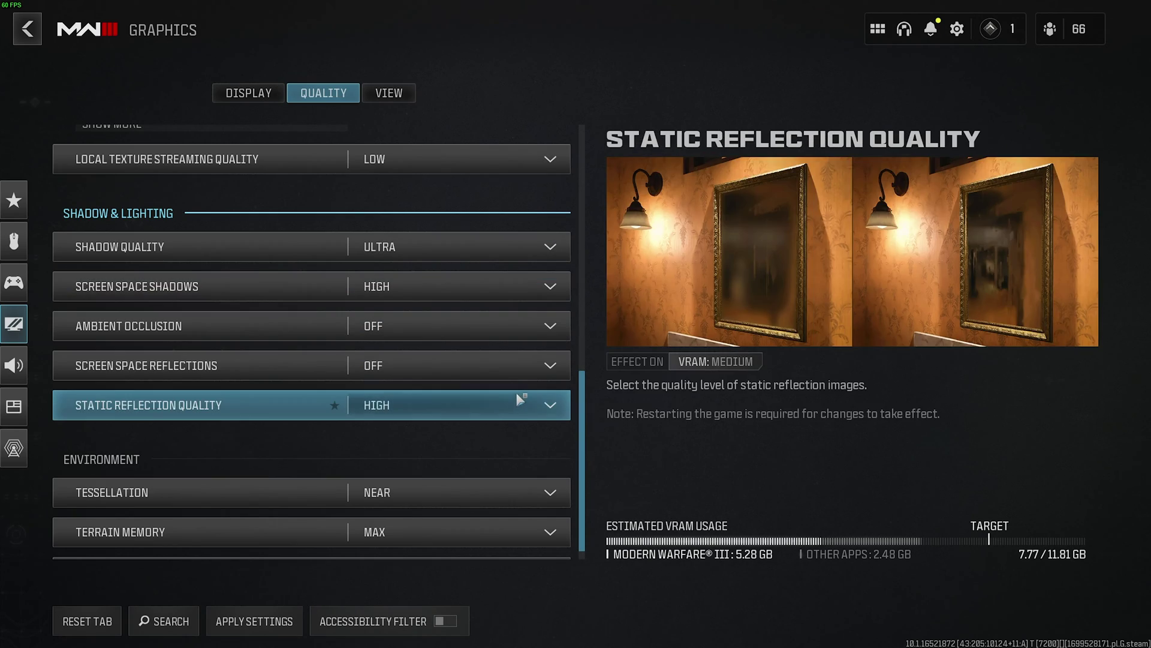
- Try Screen Space Shadows at Off, and set it back to High
left_click(540, 290)
left_click(506, 328)
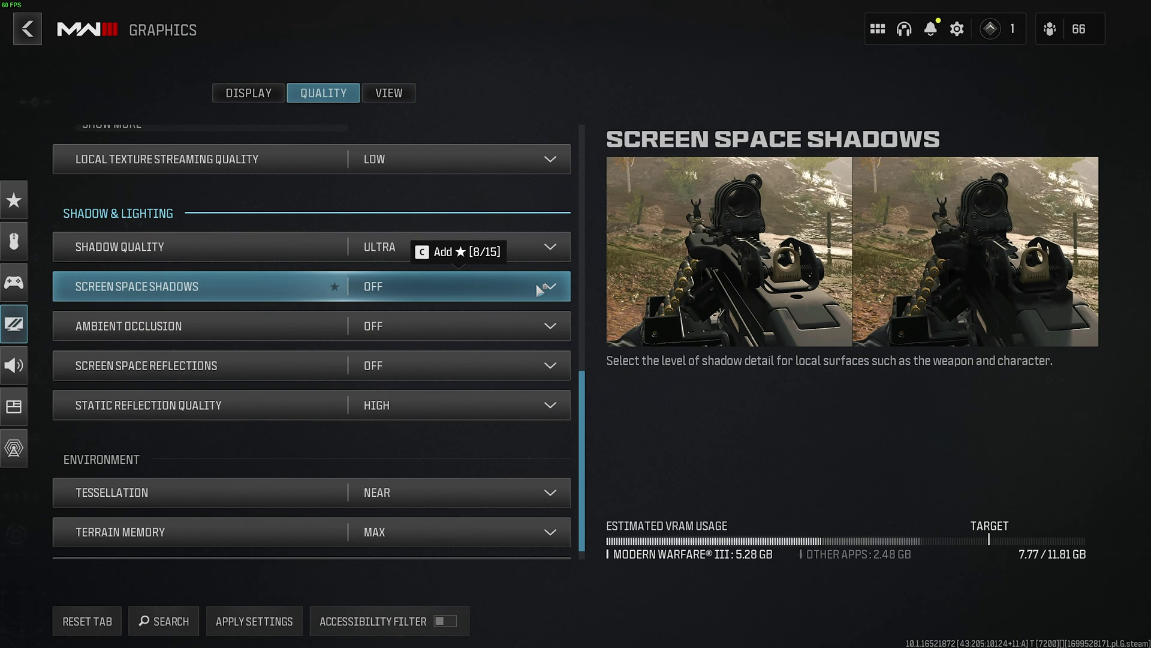
left_click(539, 291)
left_click(522, 397)
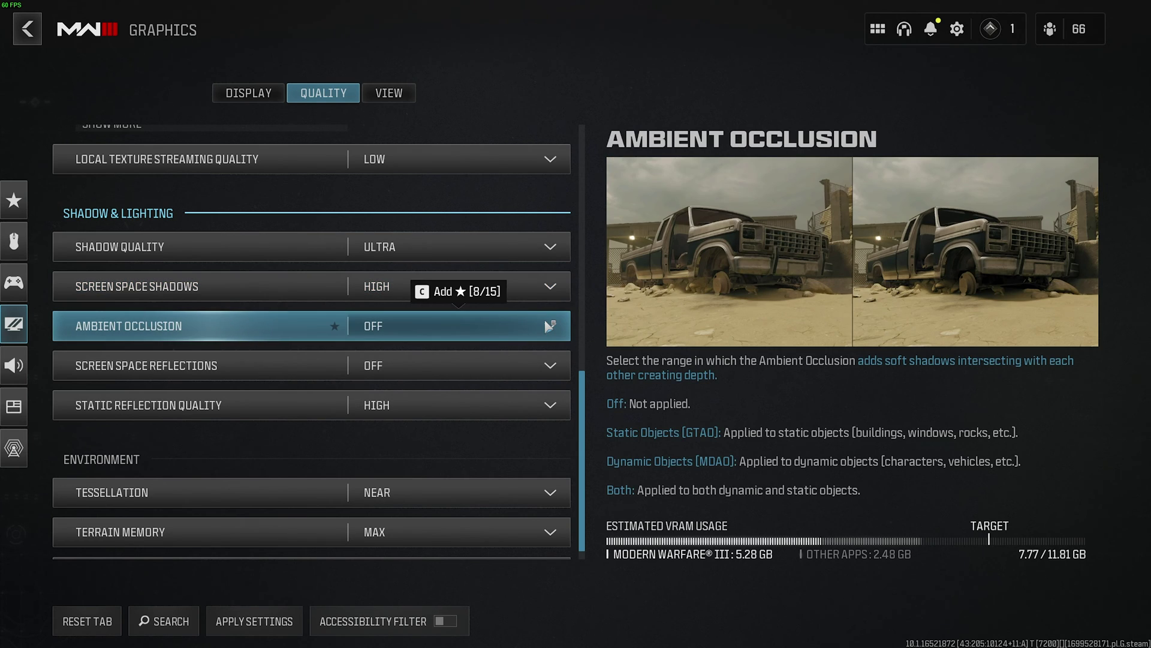
- Set Ambient Occlusion to Static Objects (GTAO) and Screen Space Reflections to High
left_click(548, 325)
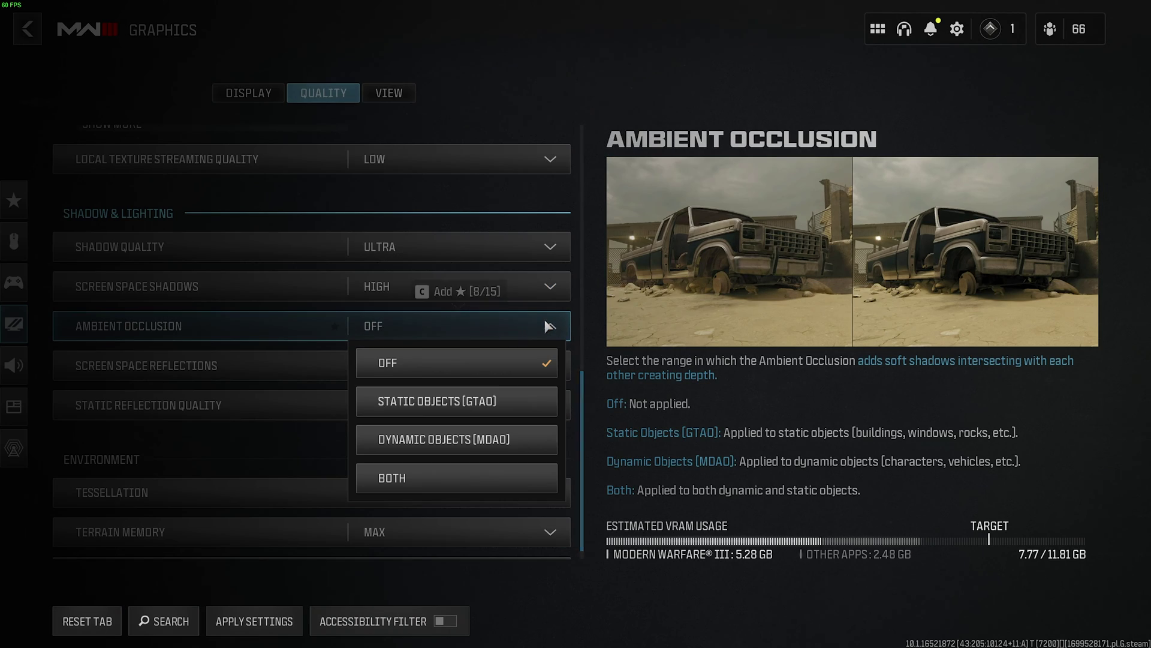
left_click(517, 408)
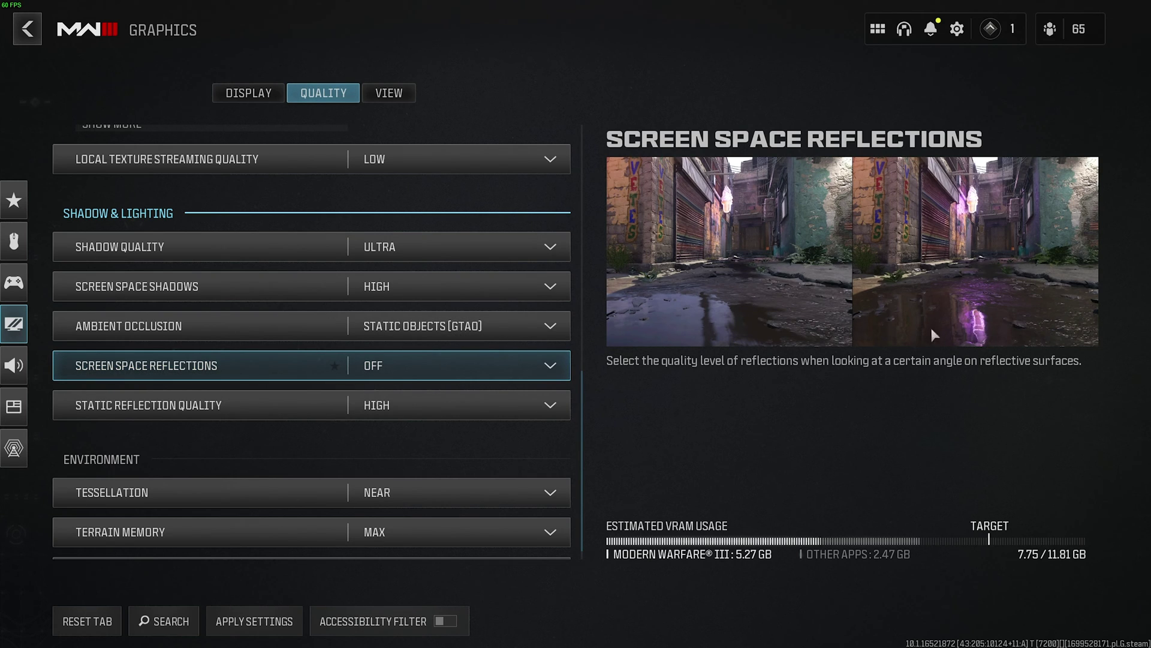
left_click(492, 365)
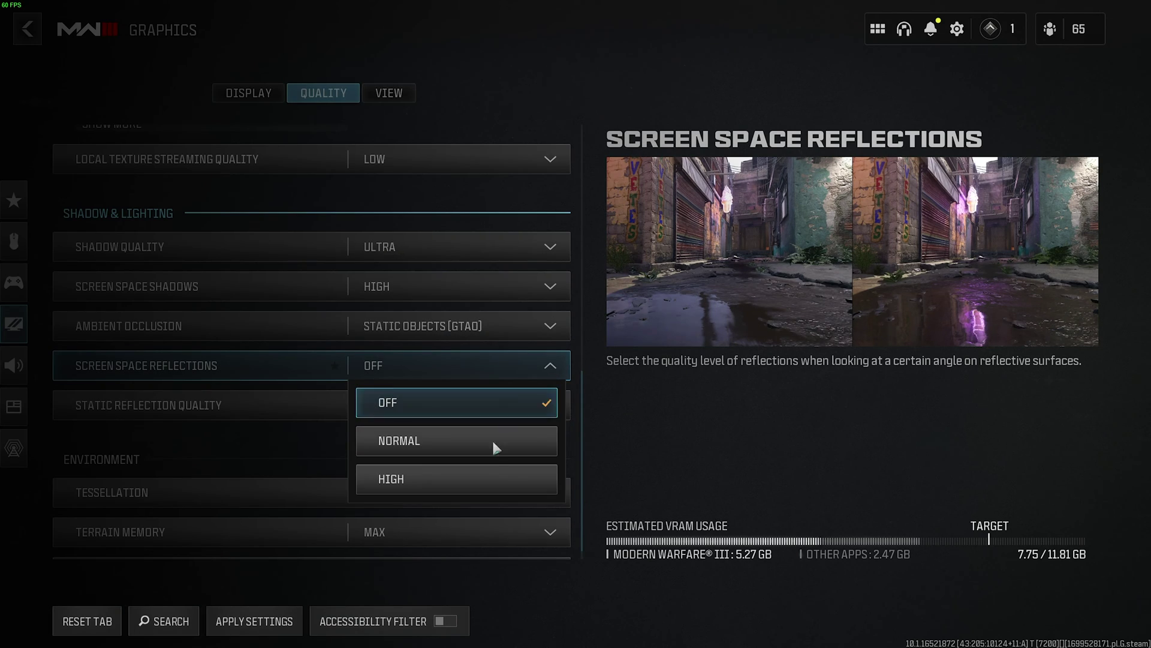
left_click(488, 473)
left_click(542, 369)
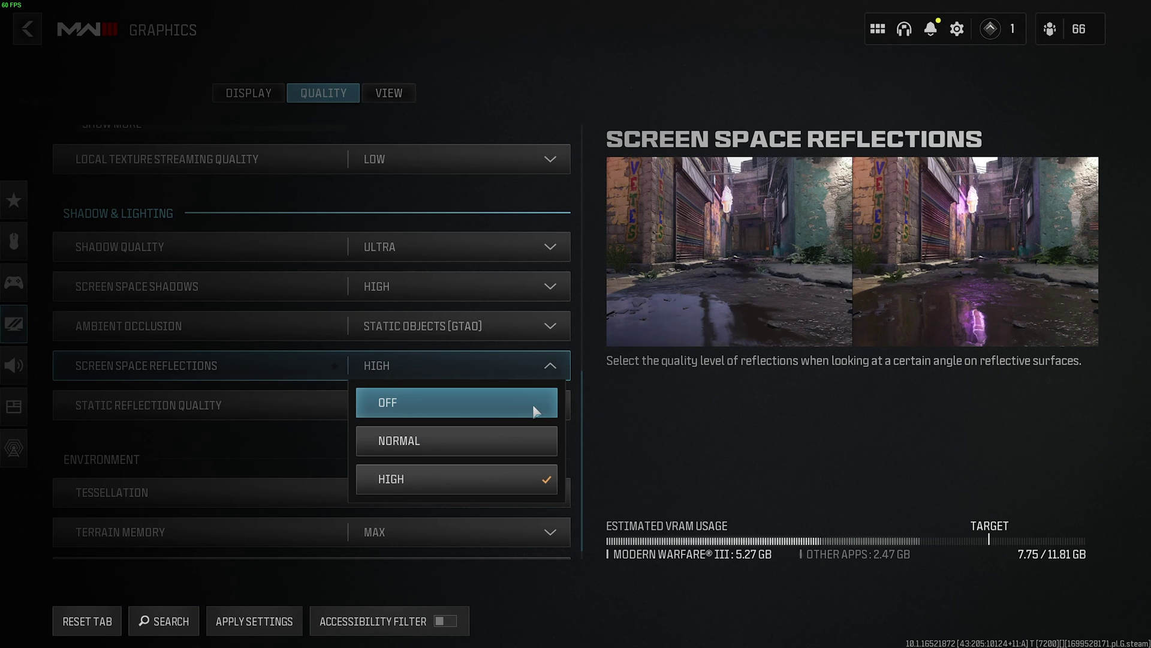
left_click(698, 266)
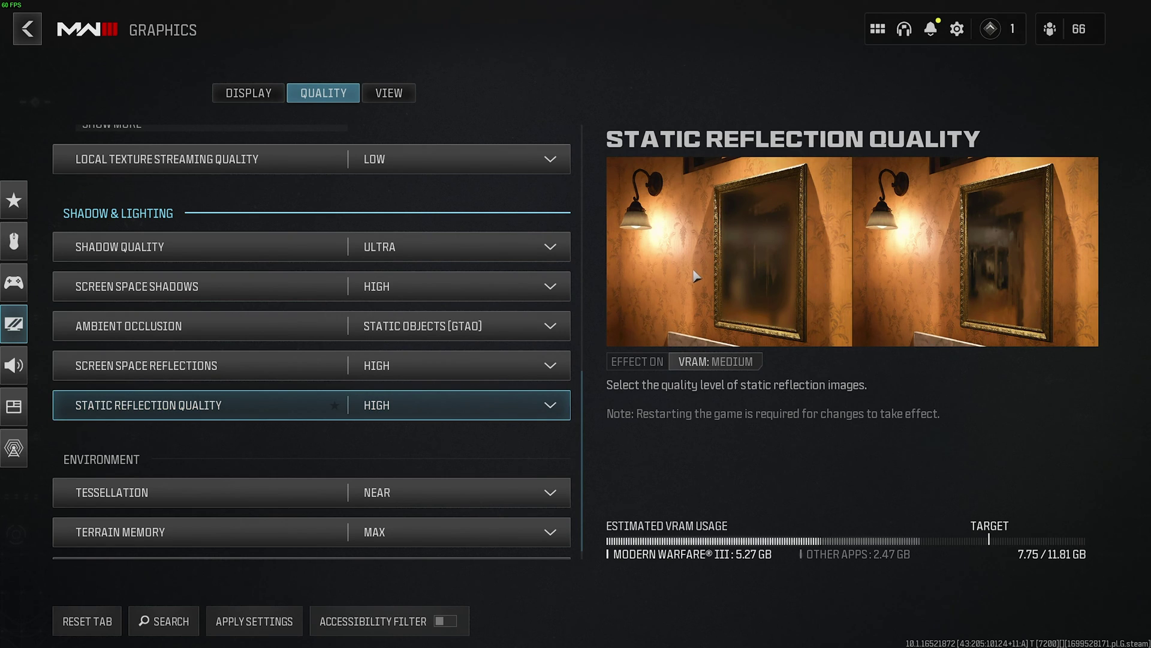
- Set Tessellation to All in the environment settings
scroll(542, 297, "down", 3)
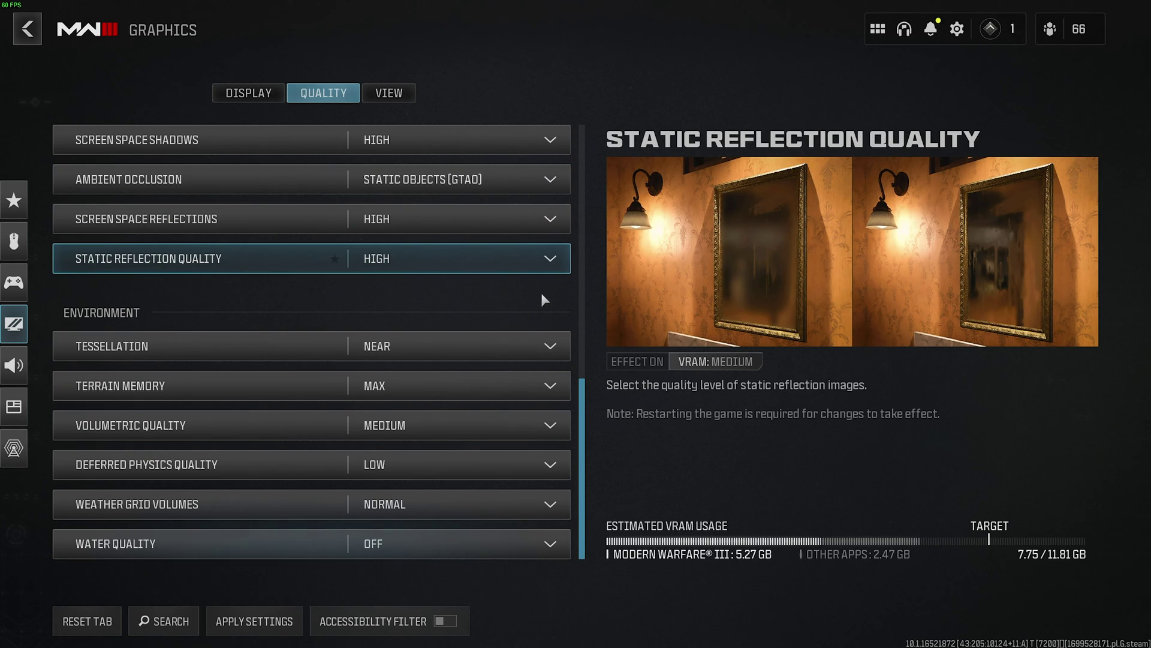
left_click(527, 347)
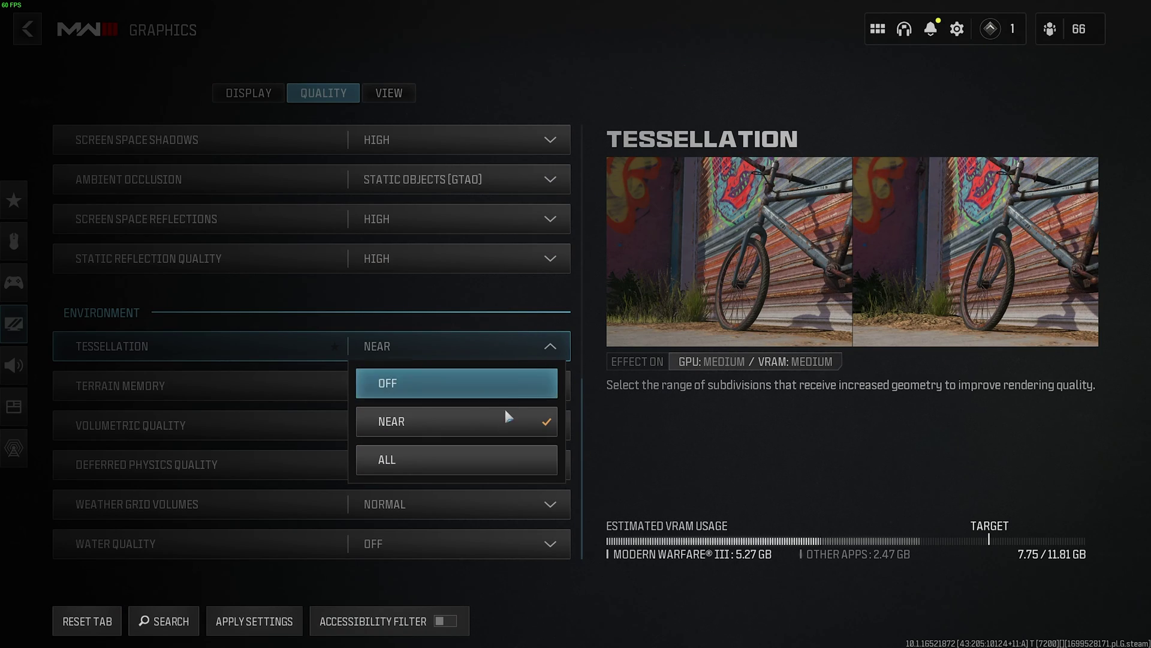
left_click(491, 453)
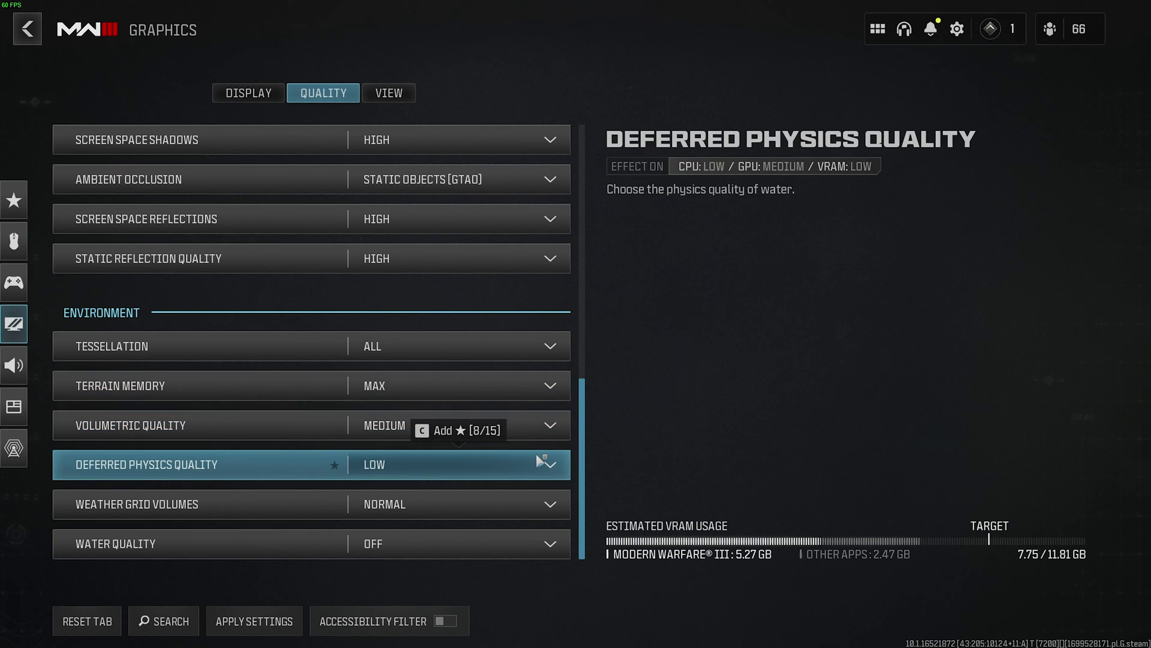
- Set Deferred Physics Quality to Off and keep Water Quality at Off
left_click(541, 463)
left_click(513, 495)
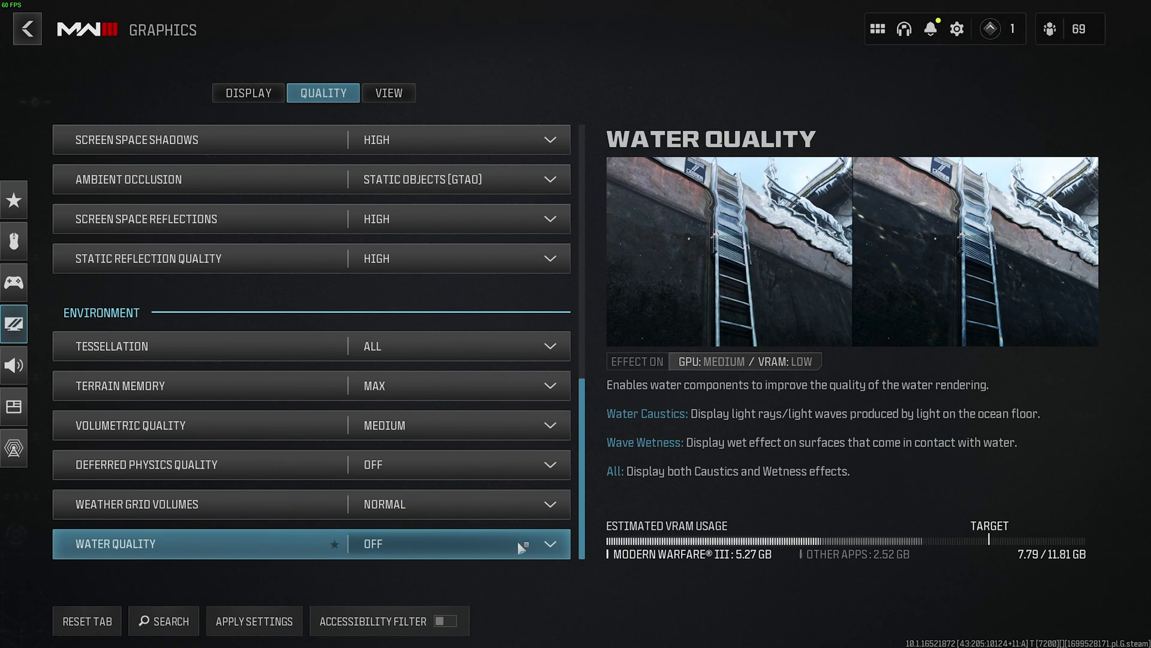
left_click(517, 541)
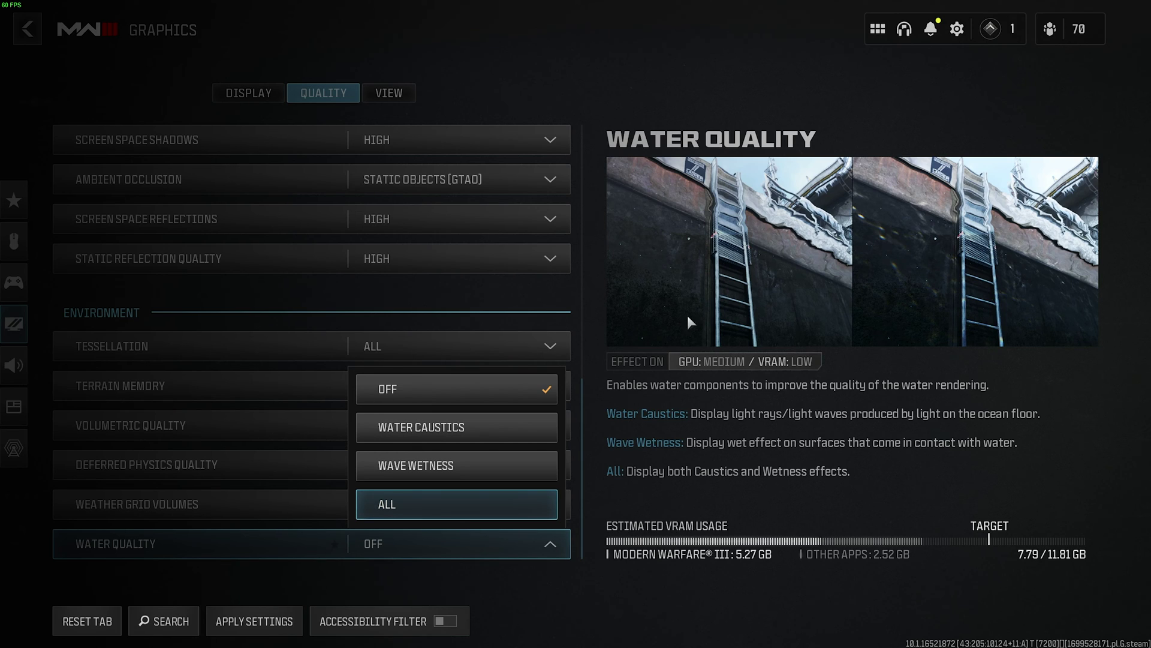
left_click(626, 376)
- Review the global quality and the details and textures settings, and check the Shadow Quality options, keeping Ultra
scroll(548, 530, "up", 15)
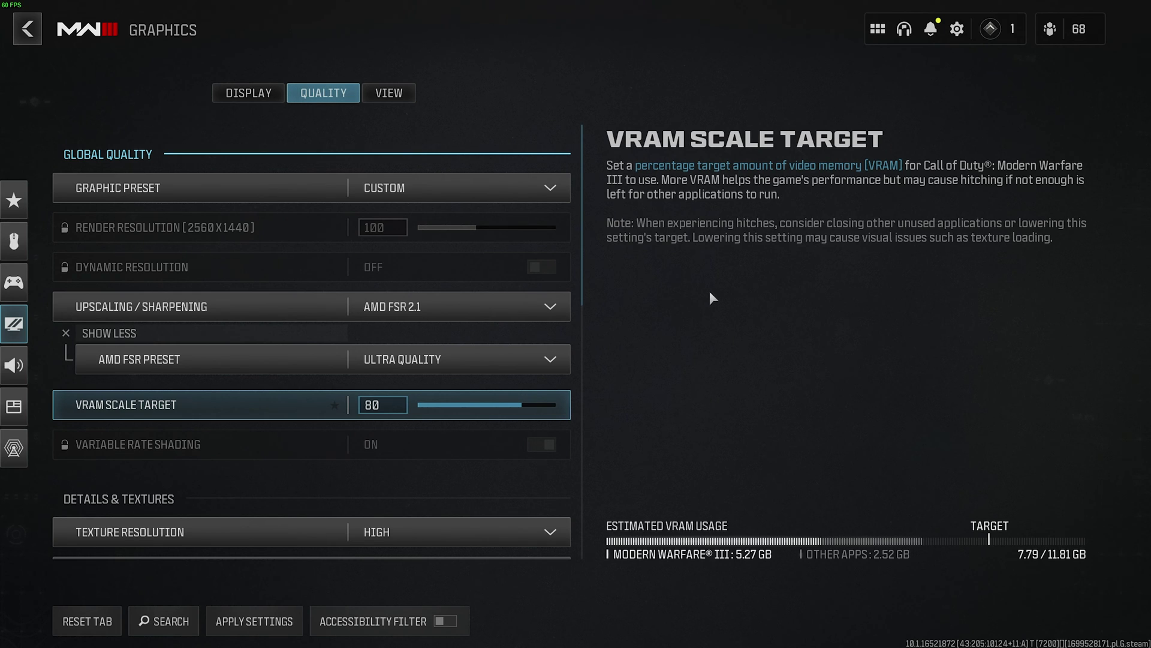
scroll(483, 339, "down", 4)
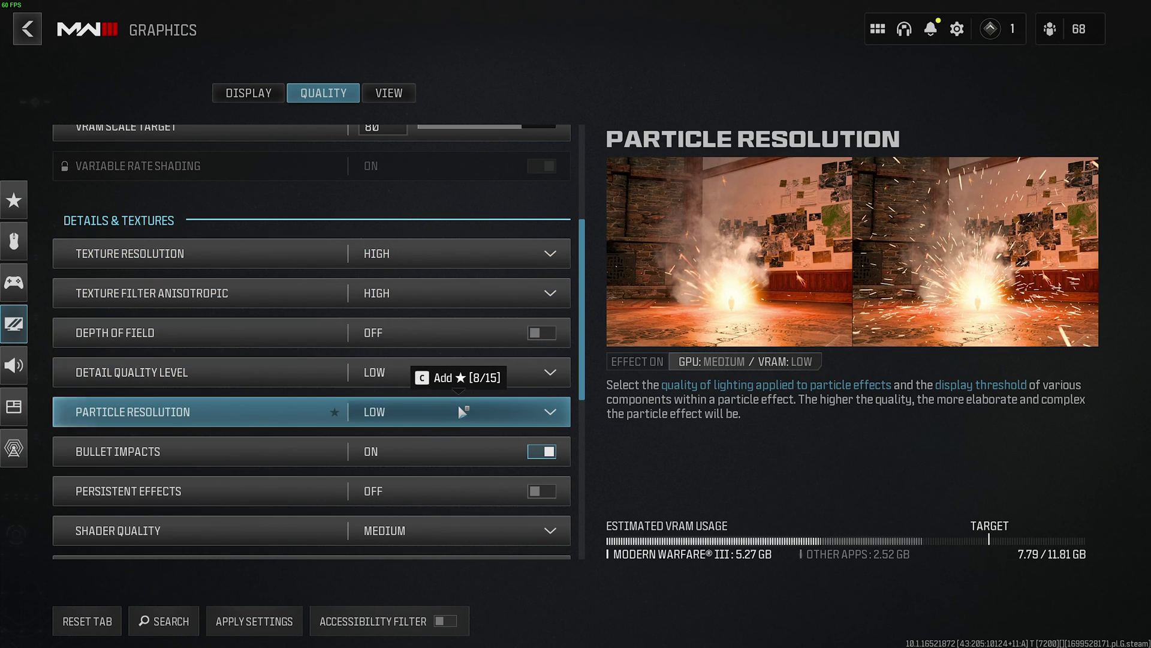
scroll(459, 408, "down", 3)
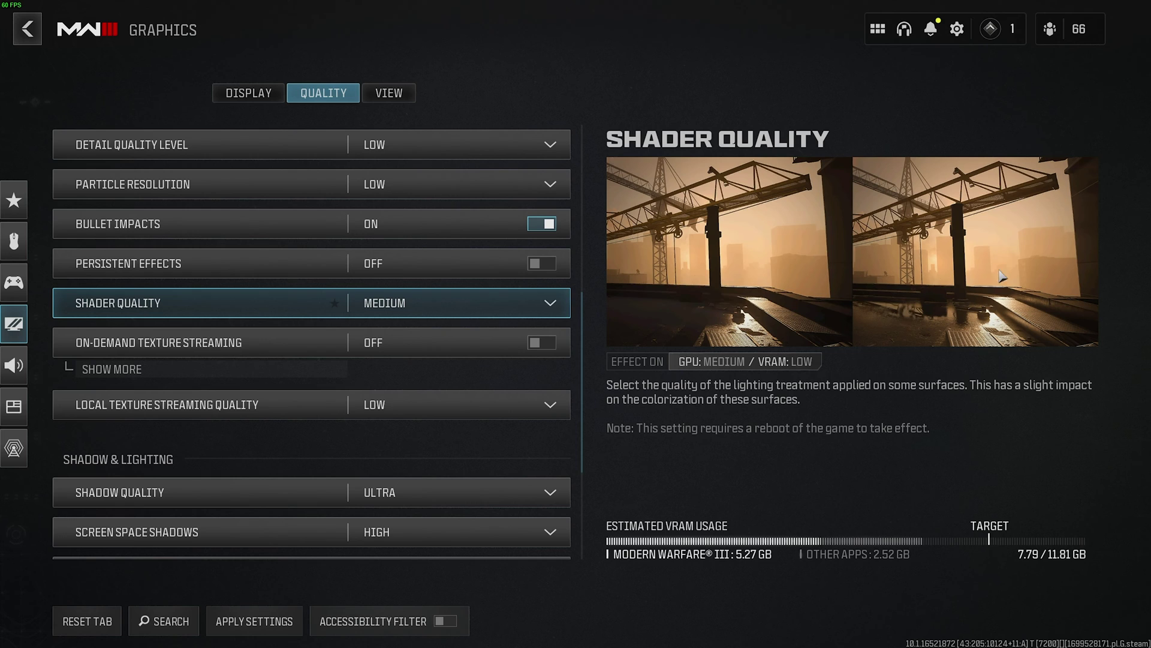
scroll(459, 378, "down", 2)
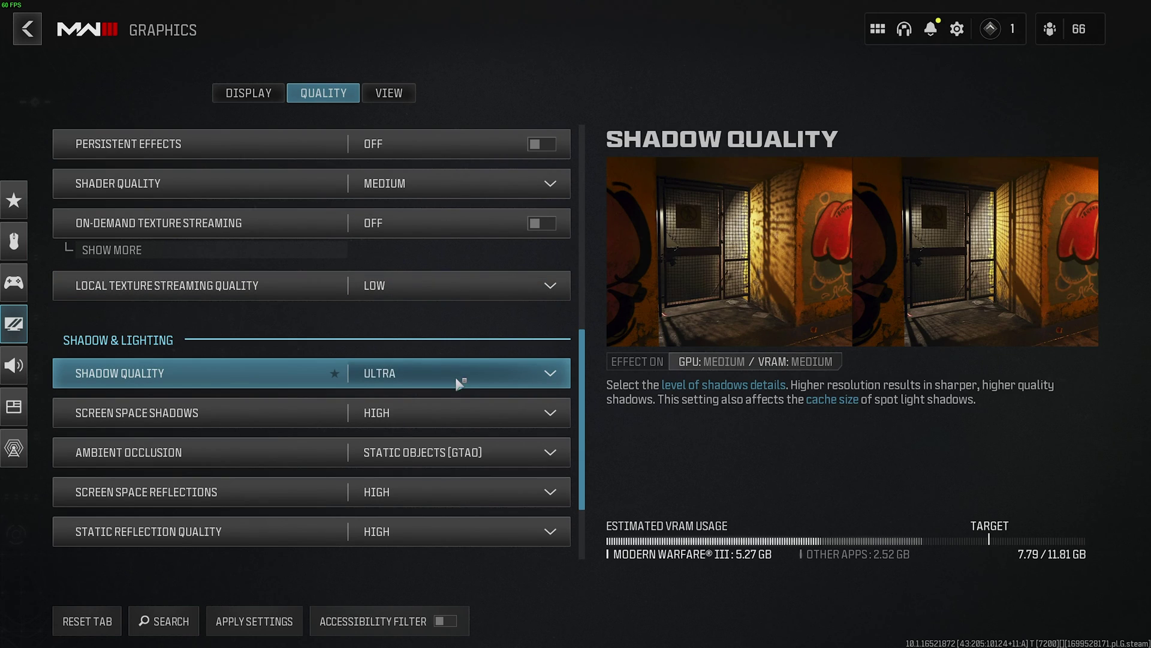
left_click(461, 373)
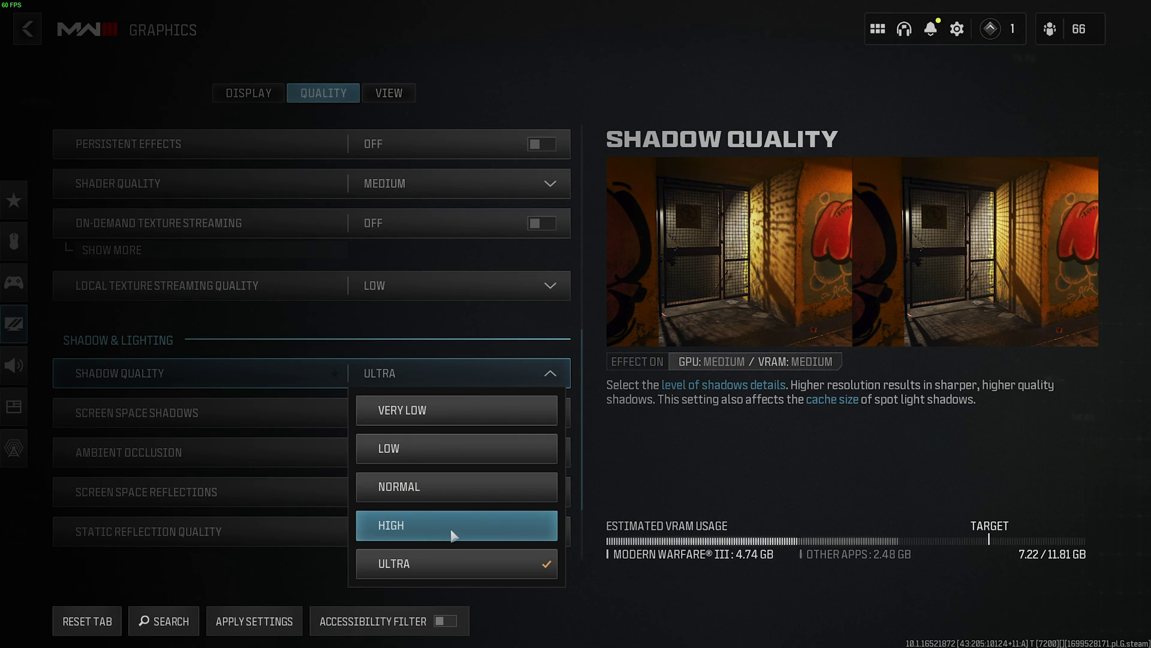
left_click(517, 369)
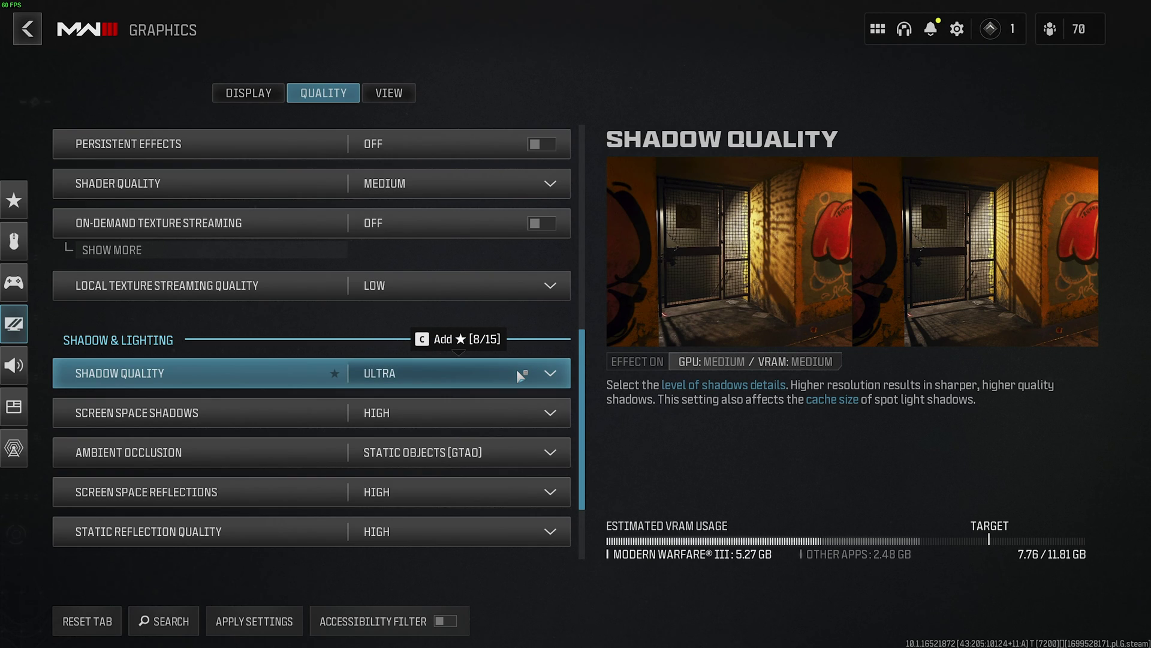
- Review the environment settings, checking the options for Tessellation, Volumetric Quality and Weather Grid Volumes
scroll(502, 449, "down", 3)
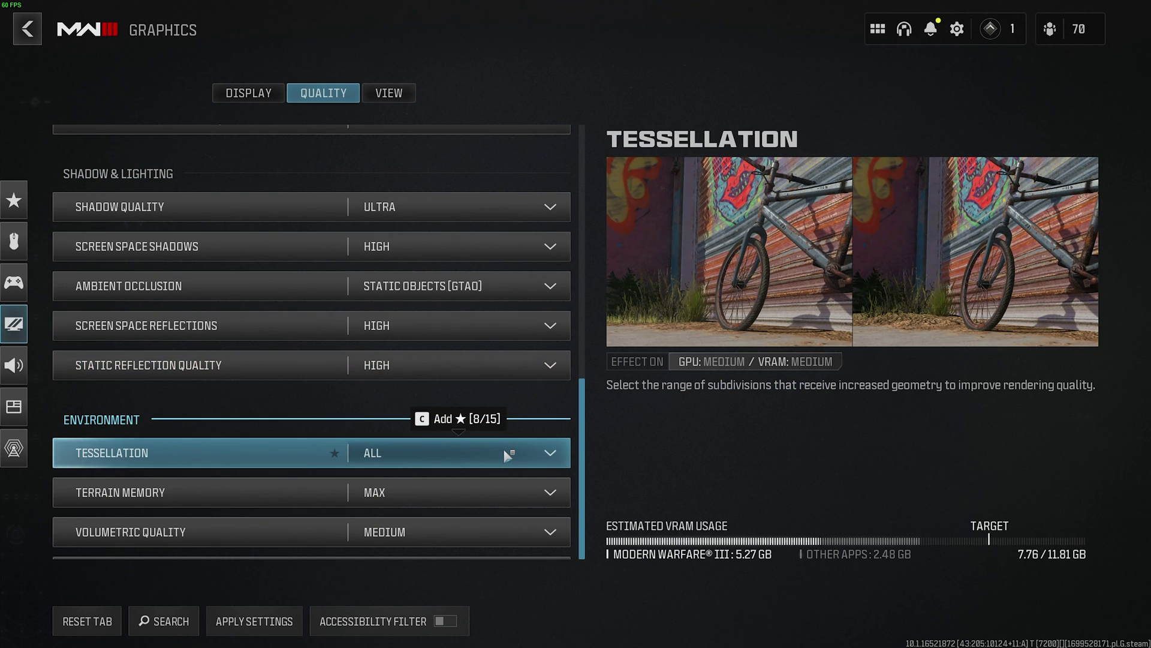
left_click(504, 451)
left_click(491, 445)
scroll(503, 441, "down", 2)
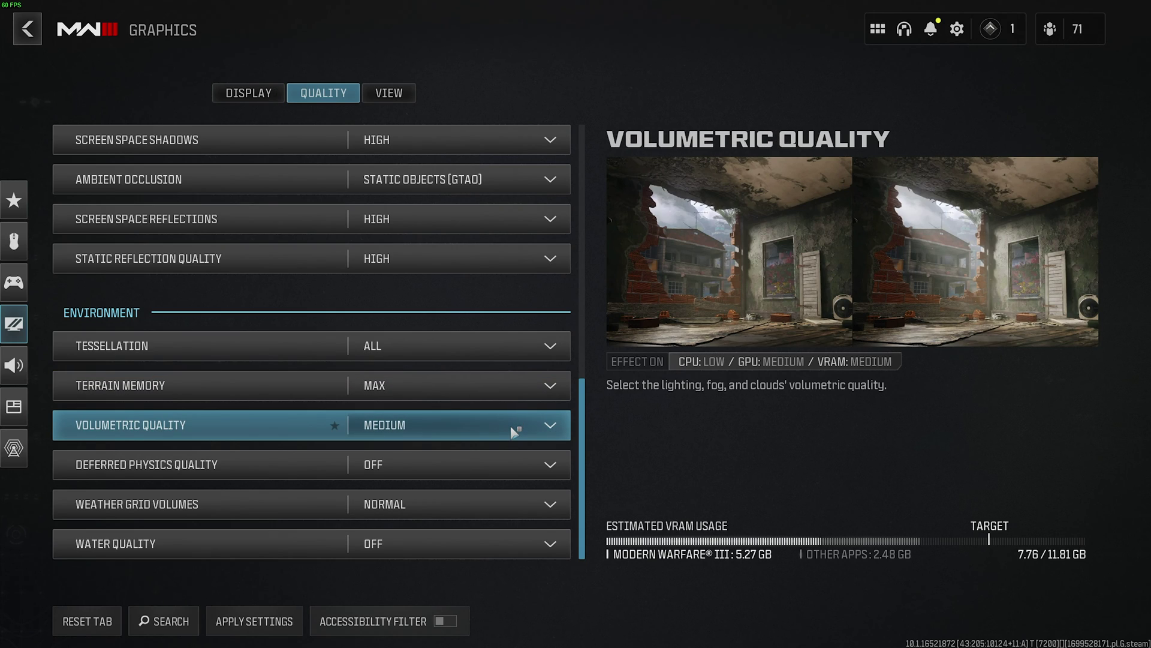
left_click(511, 427)
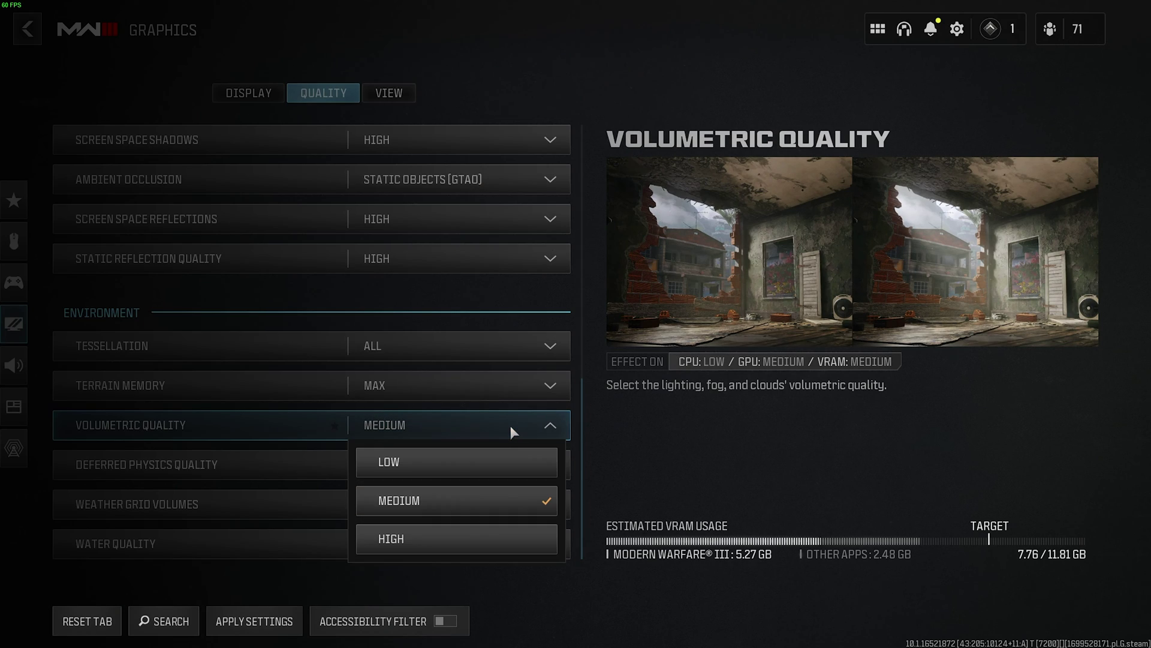
left_click(510, 426)
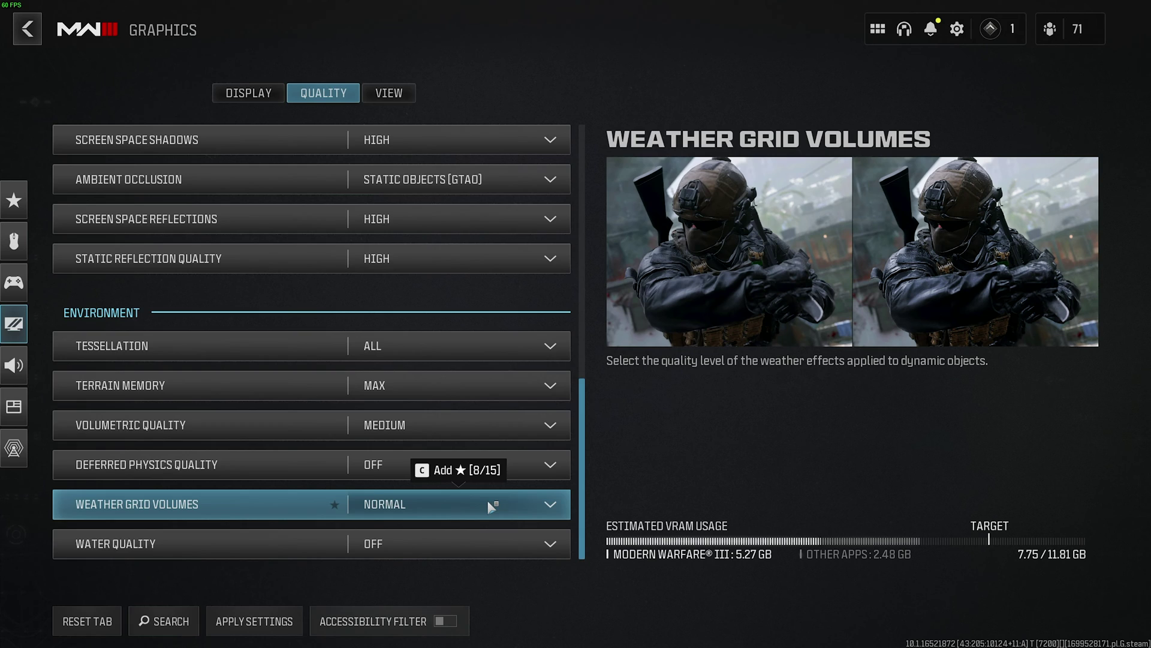
left_click(487, 501)
left_click(481, 500)
- Switch from the quality settings to the view settings, applying the unsaved graphical changes
scroll(495, 206, "up", 5)
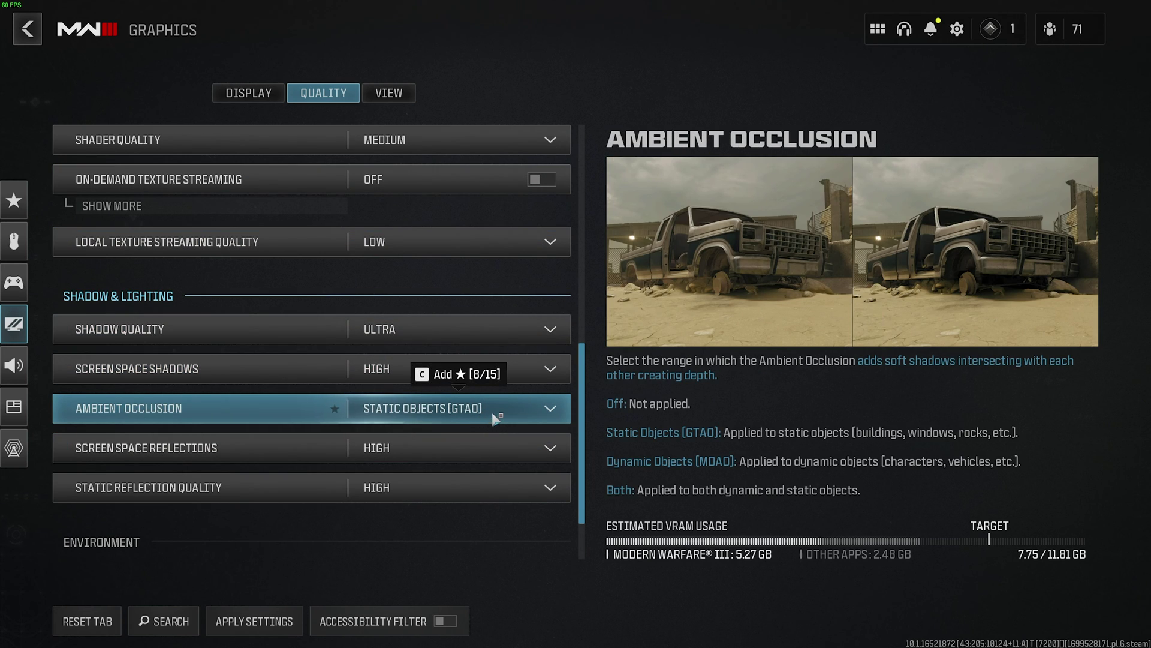
scroll(493, 419, "down", 2)
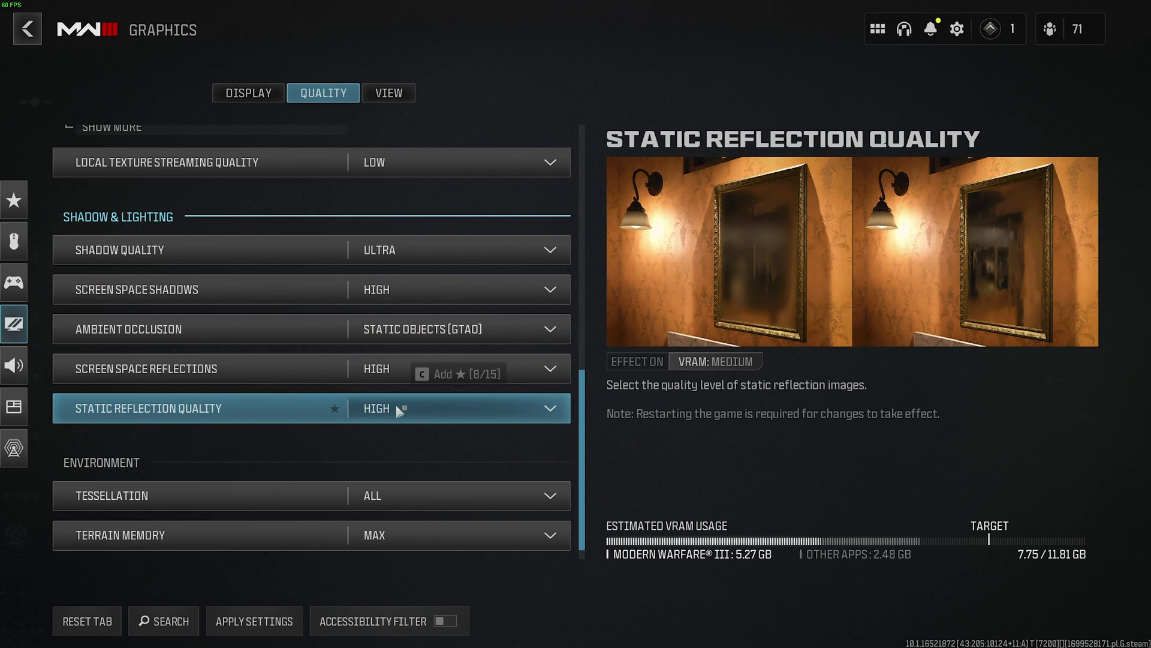
left_click(400, 91)
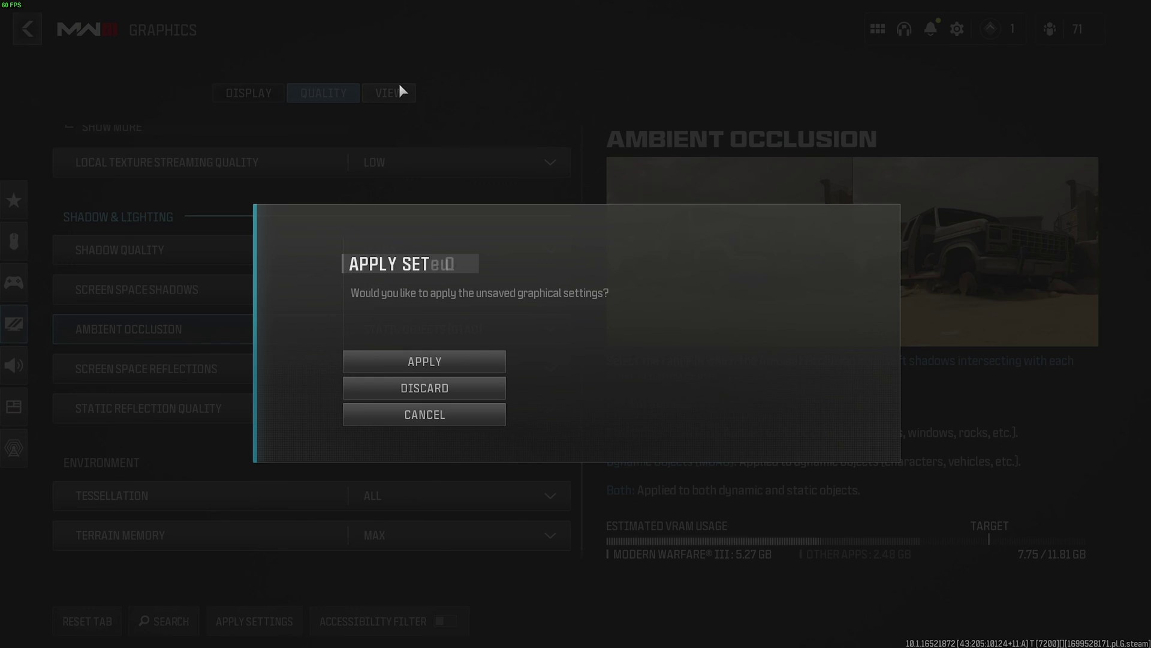
left_click(474, 354)
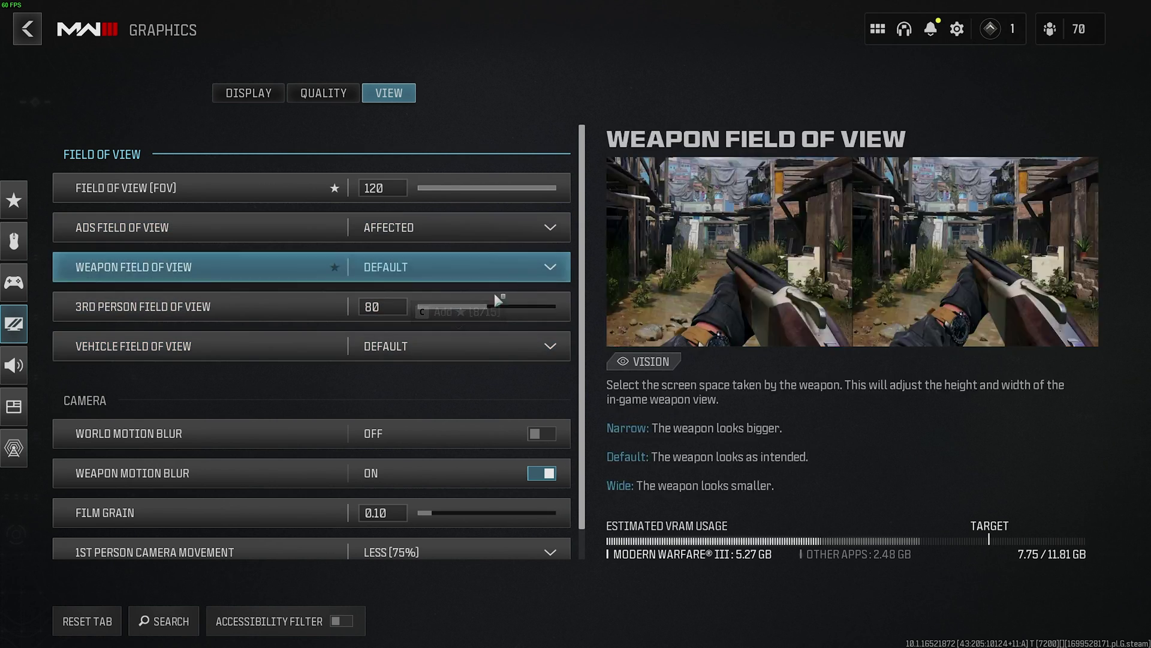
- Keep Film Grain at 0.10 and set both 1st and 3rd Person Camera Movement to Least (50%)
scroll(400, 350, "down", 3)
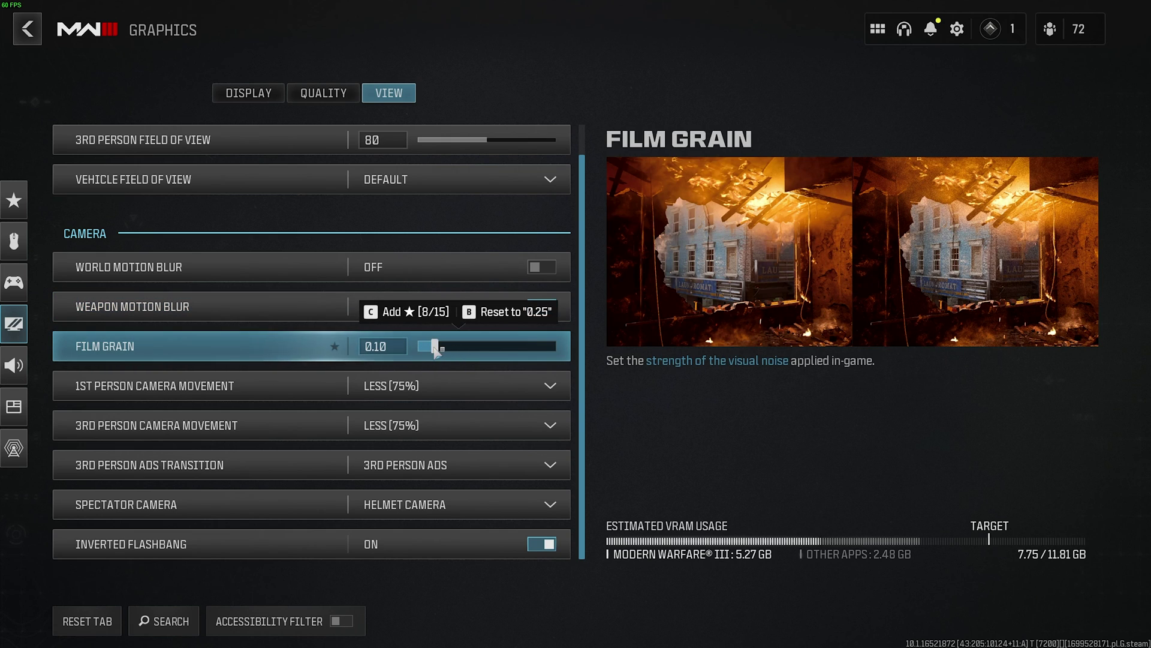
mouse_move(437, 350)
left_mouse_down()
mouse_move(411, 354)
mouse_move(434, 353)
left_mouse_up()
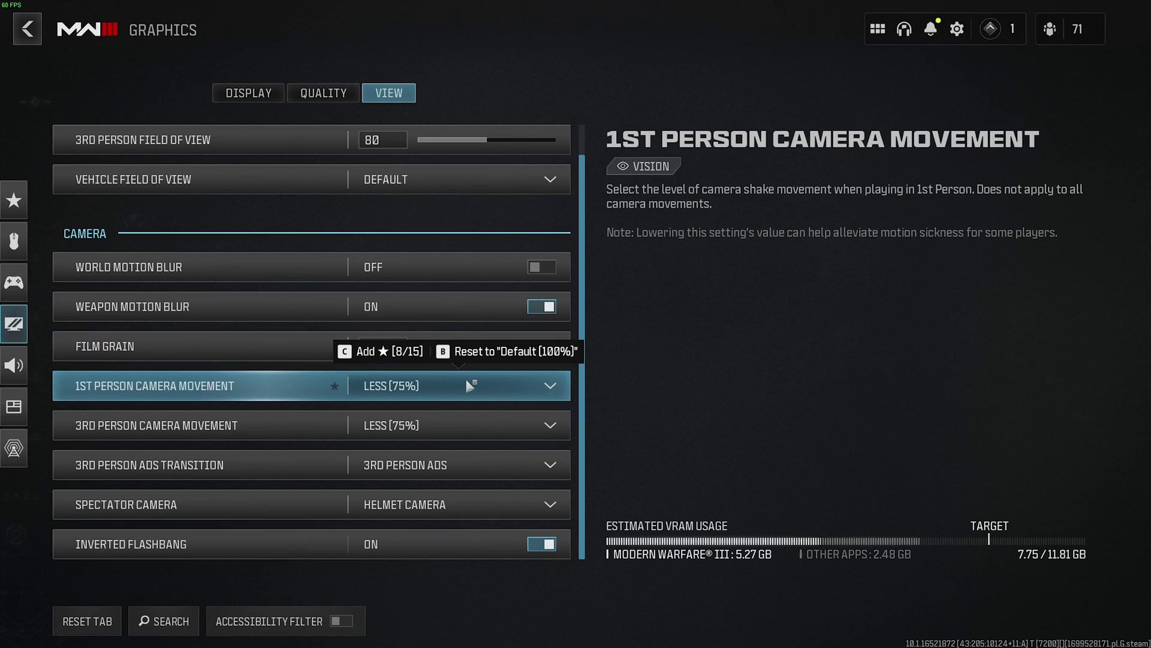
left_click(465, 376)
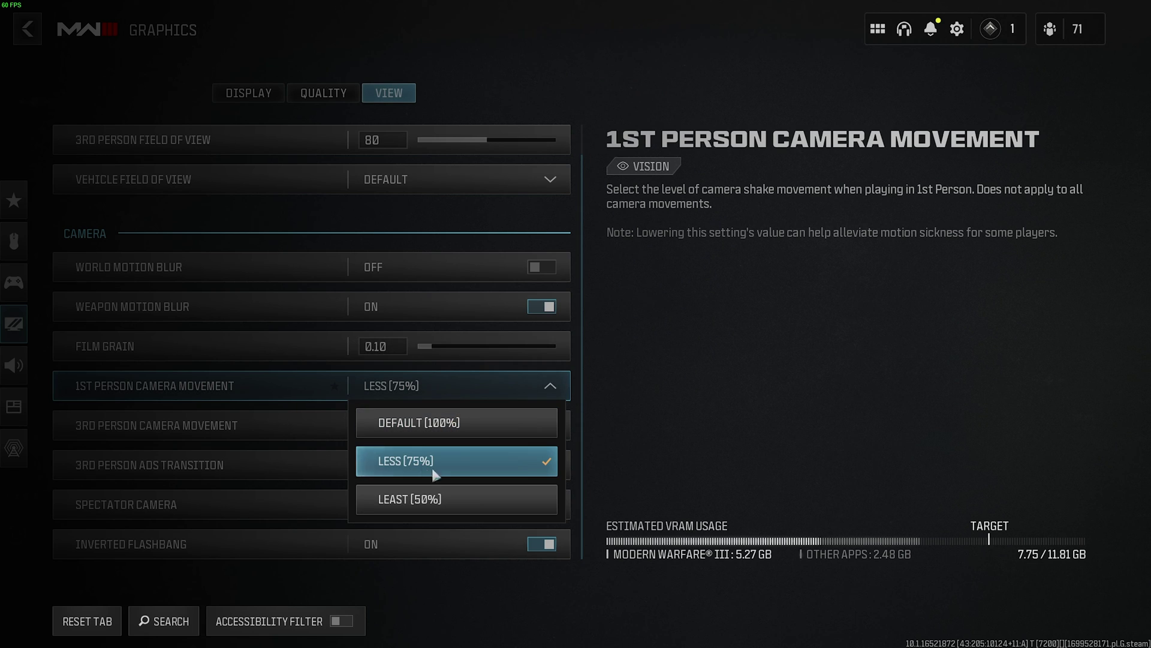
left_click(476, 493)
left_click(463, 425)
left_click(463, 537)
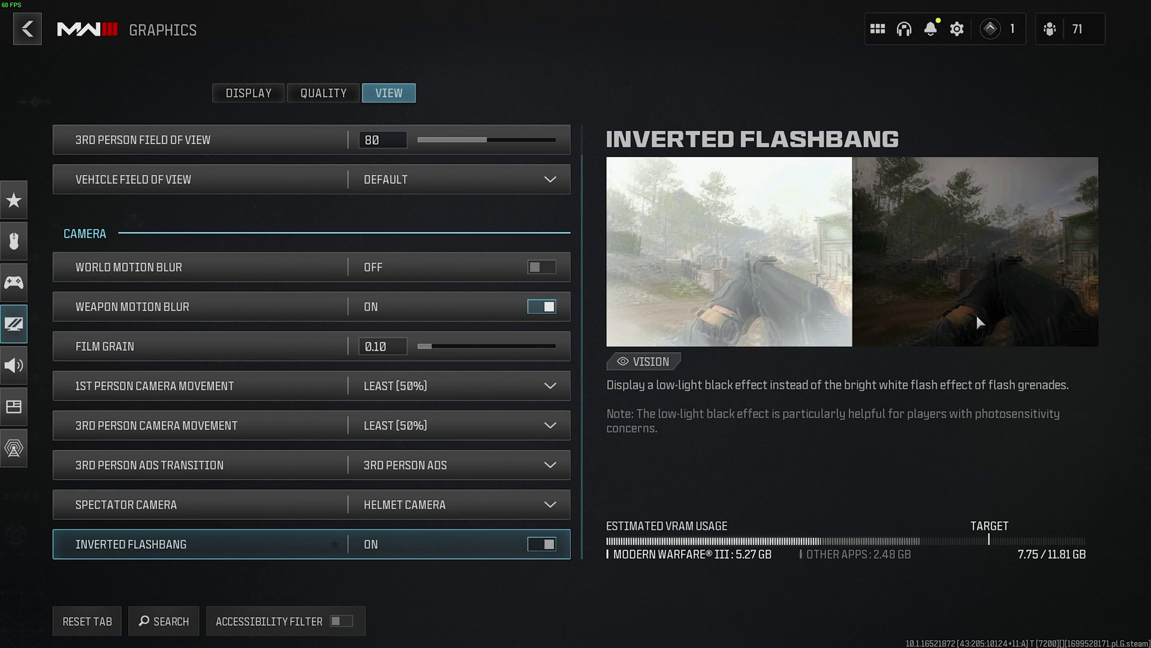
- Switch to the audio settings and set the Audio Mix to PC Speaker, keeping it after checking the other mix options
left_click(13, 365)
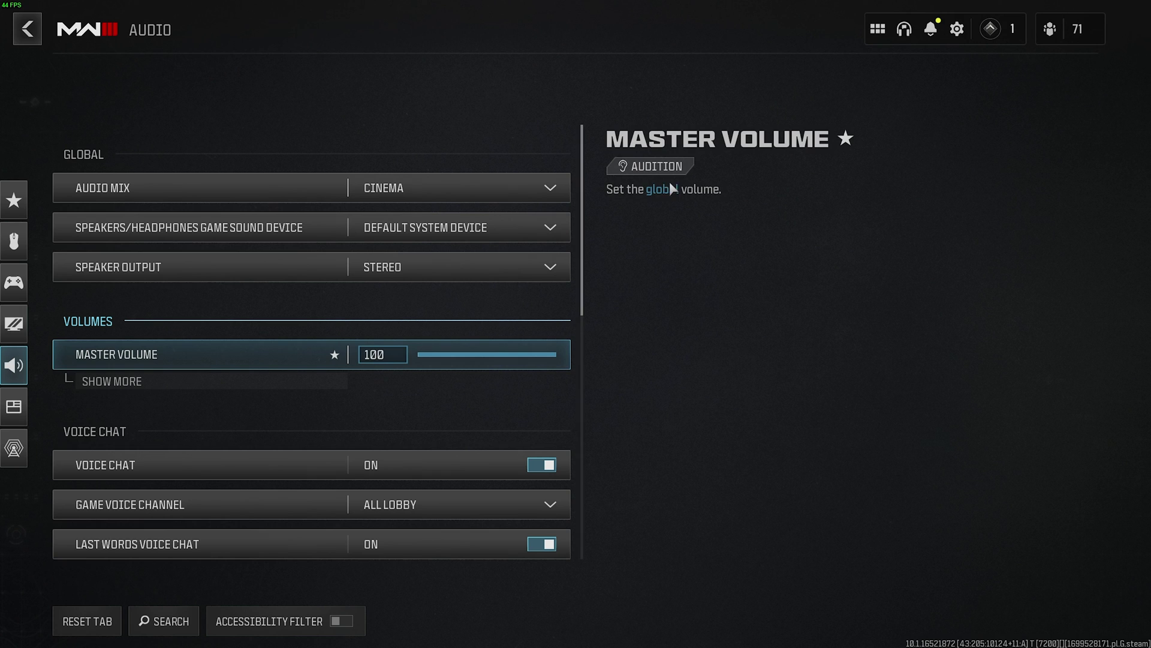
left_click(399, 190)
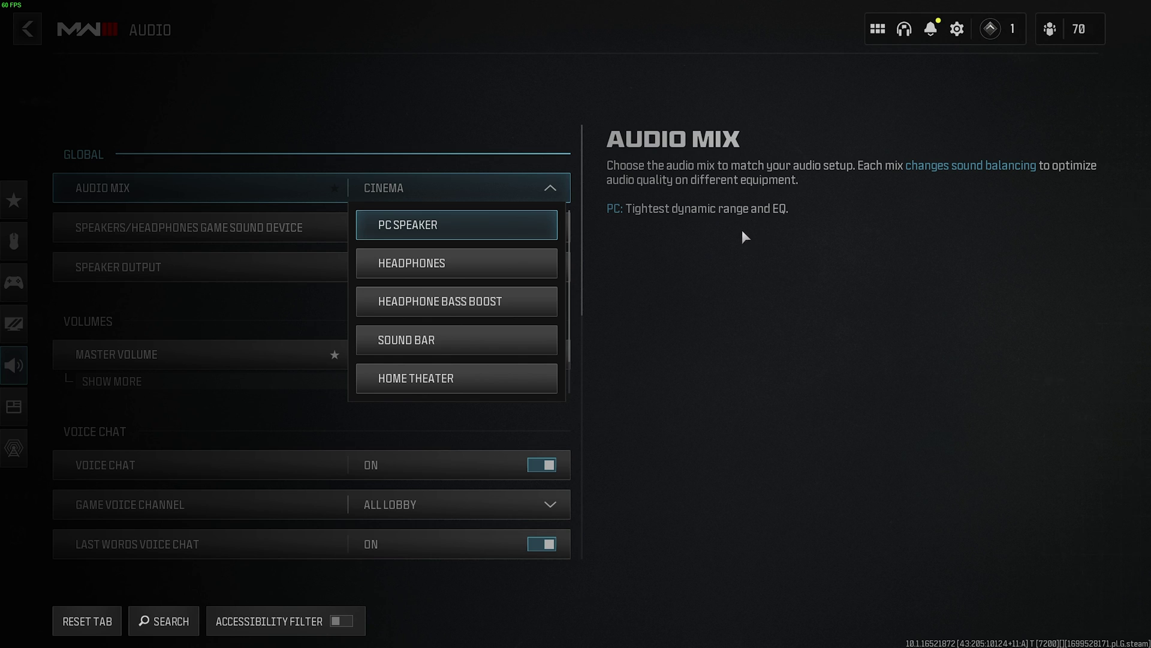
left_click(511, 232)
left_click(420, 196)
scroll(455, 340, "down", 1)
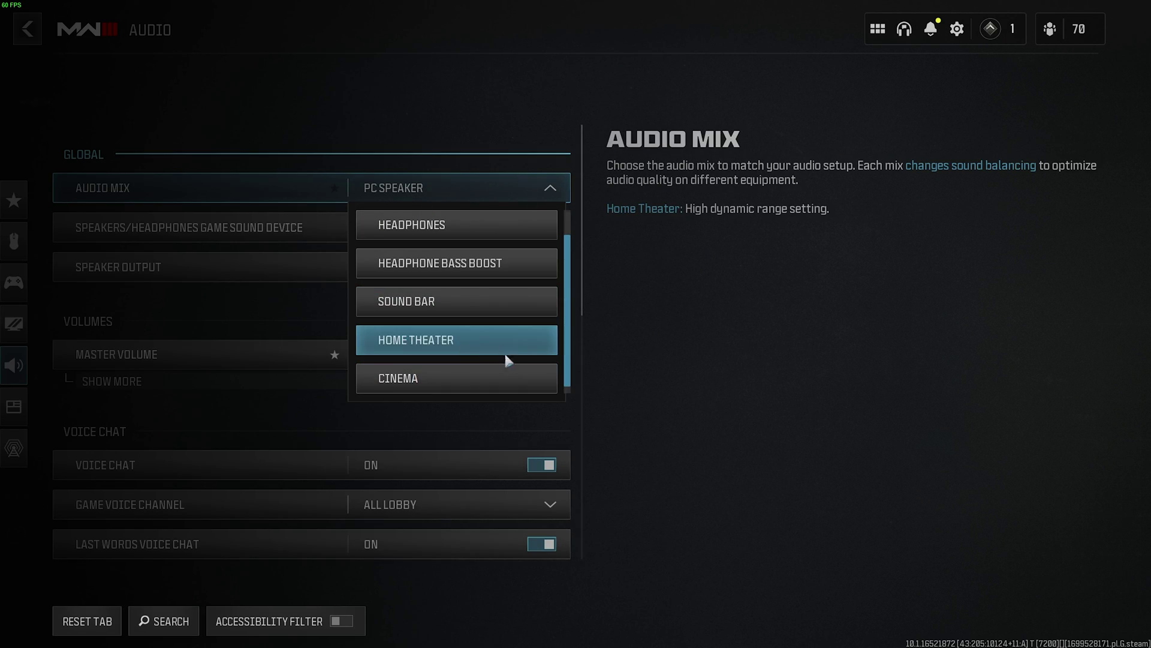
left_click(494, 189)
- Check the Microphone Mode options, keeping Push to Talk, and review the remaining audio settings
scroll(495, 200, "down", 5)
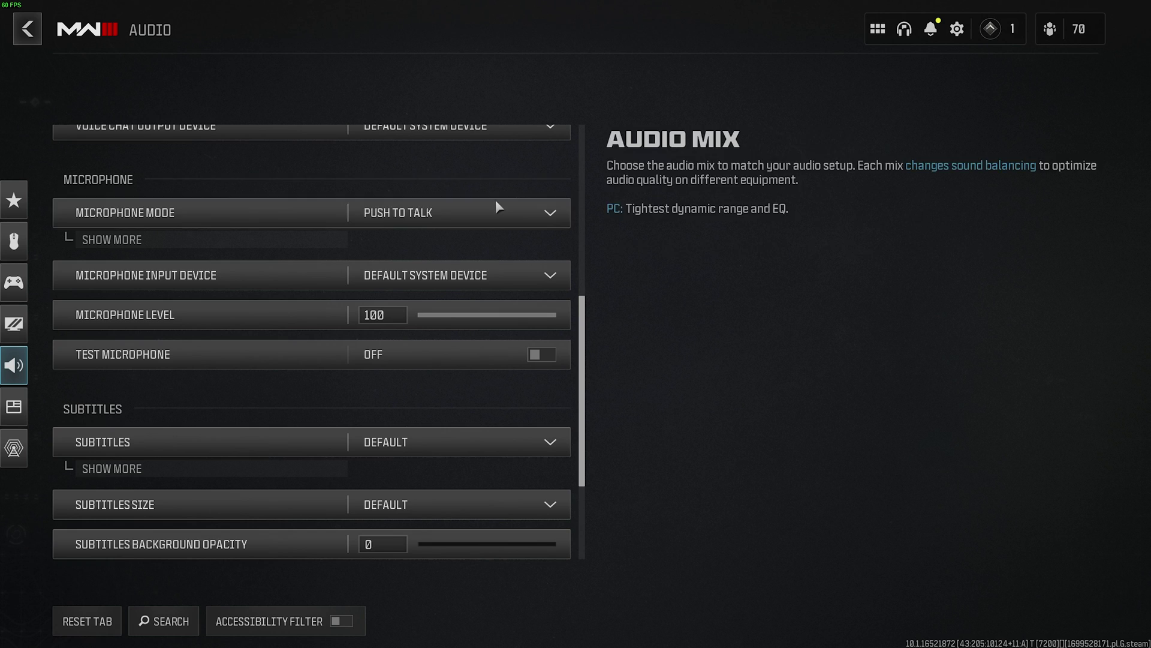
left_click(487, 206)
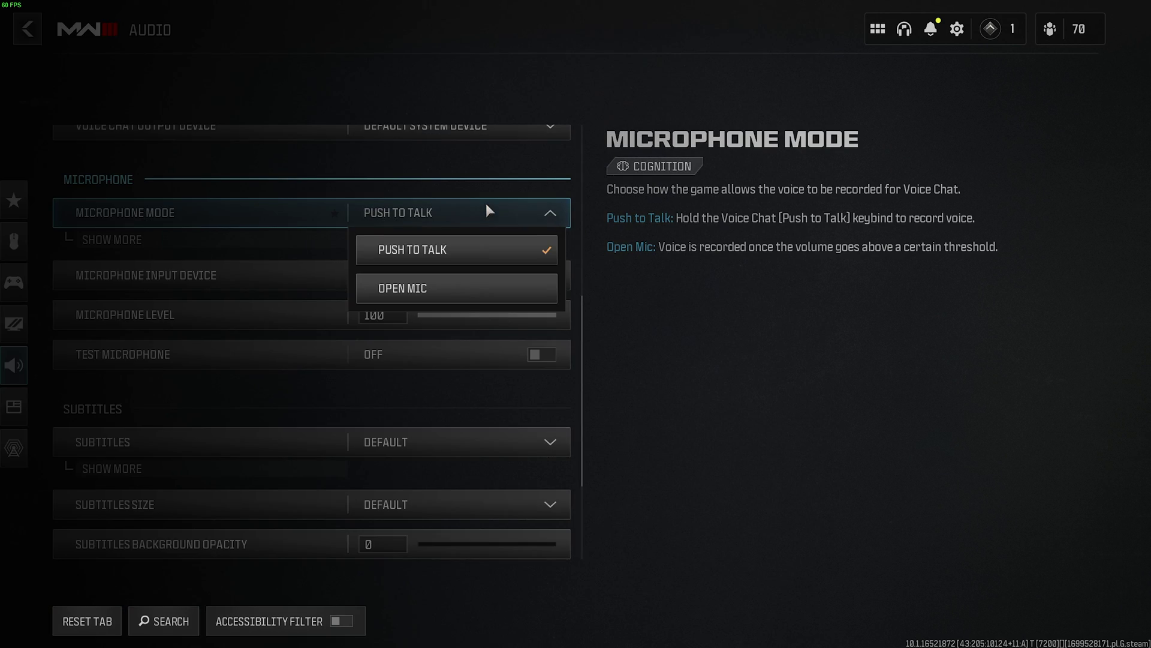
left_click(459, 213)
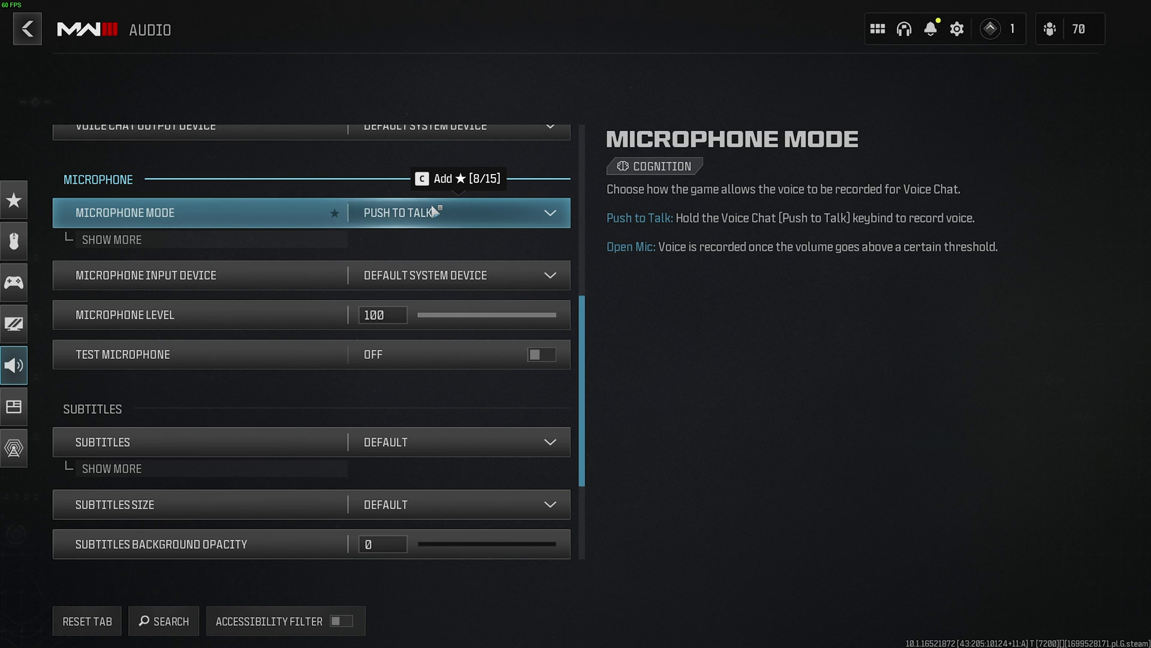
scroll(420, 206, "down", 7)
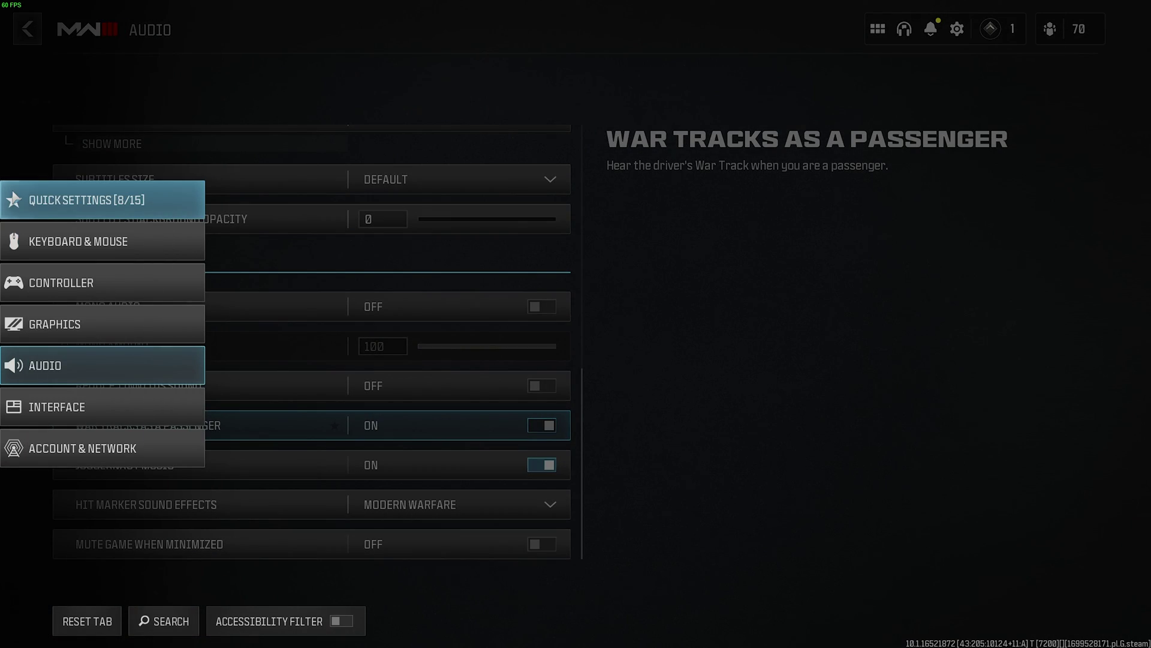
- Leave the settings and return to the Call of Duty HQ home screen
left_click(90, 200)
key("Escape")
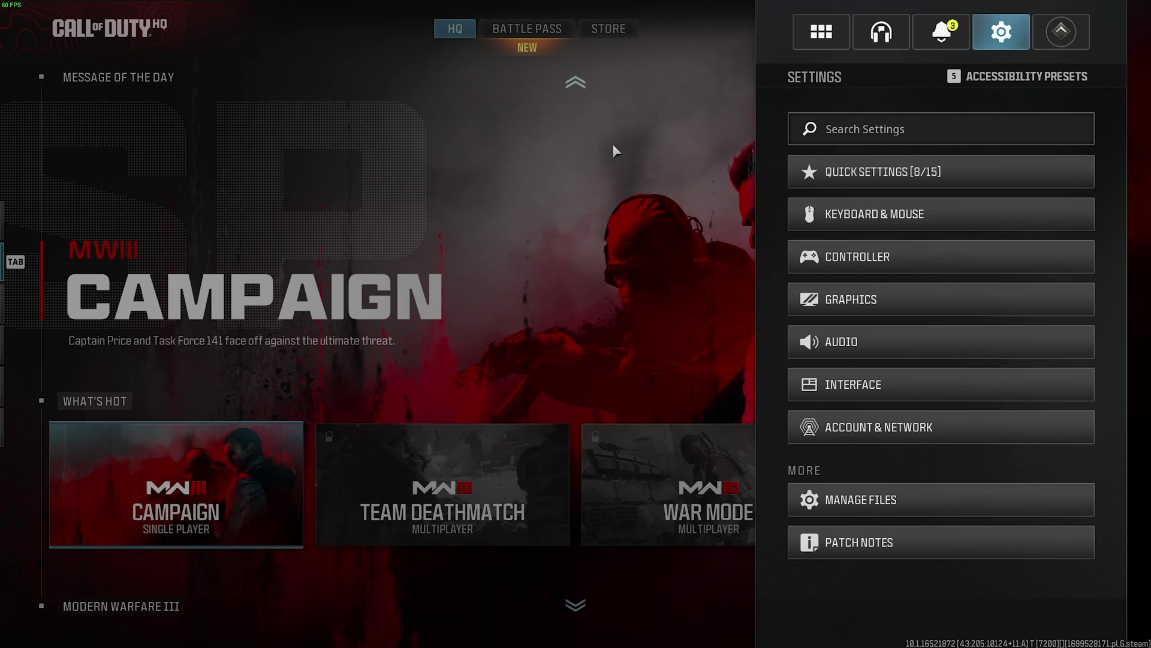
key("Escape")
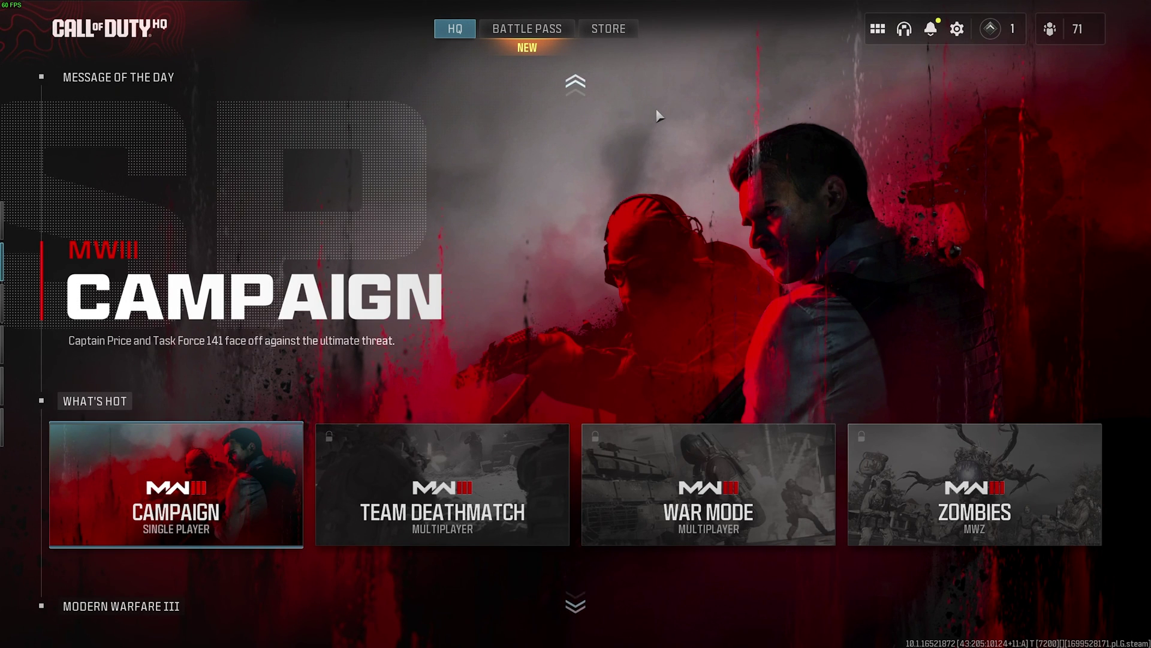